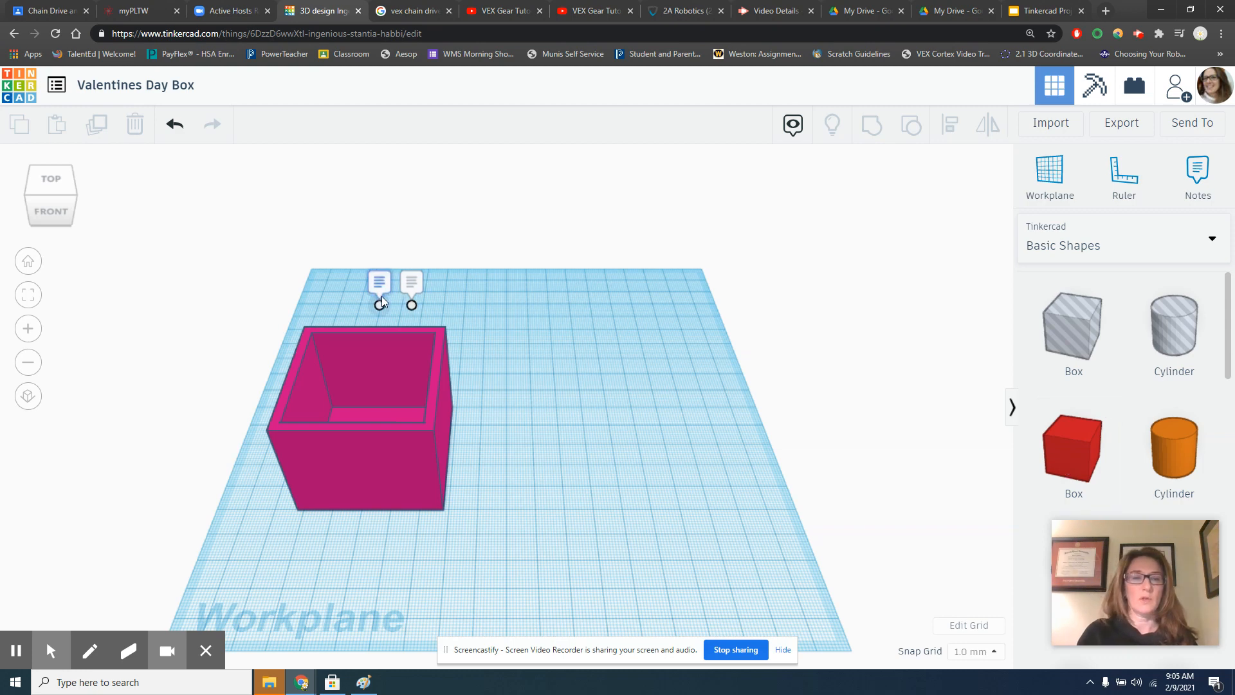
Read the two notes behind the pink box that give its inside and outside dimensions.
{"action": "mouse_move", "coordinate": [386, 293]}
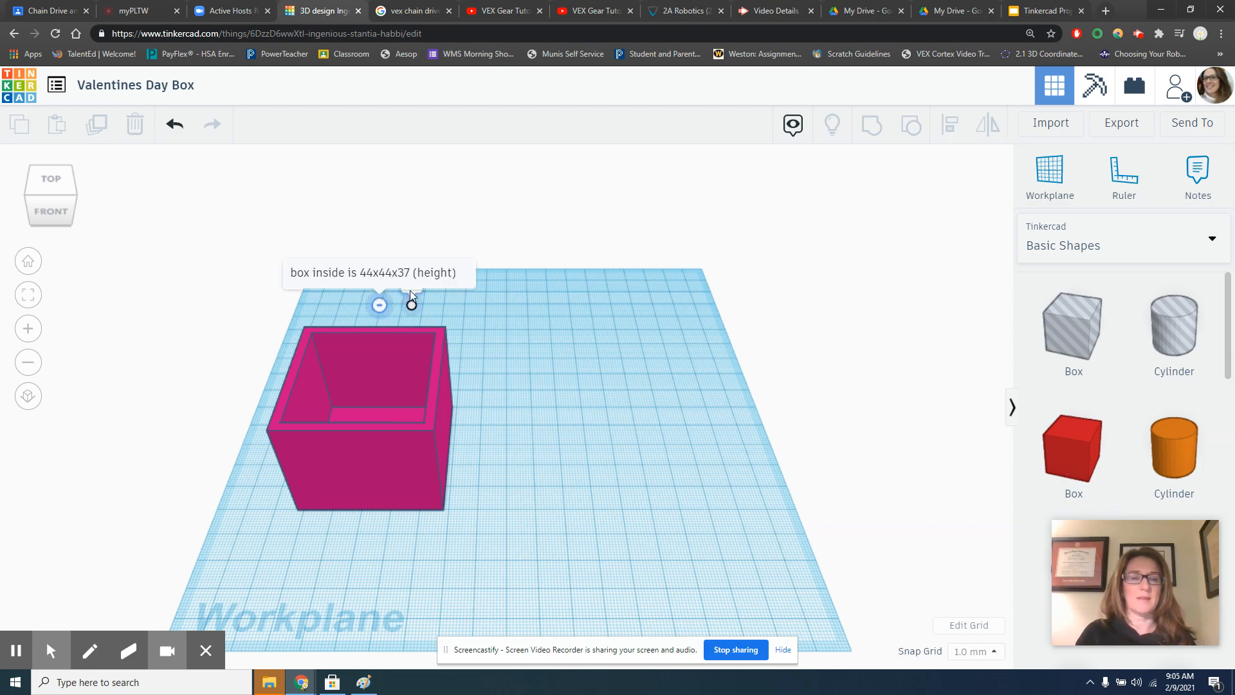
{"action": "left_click", "coordinate": [473, 193]}
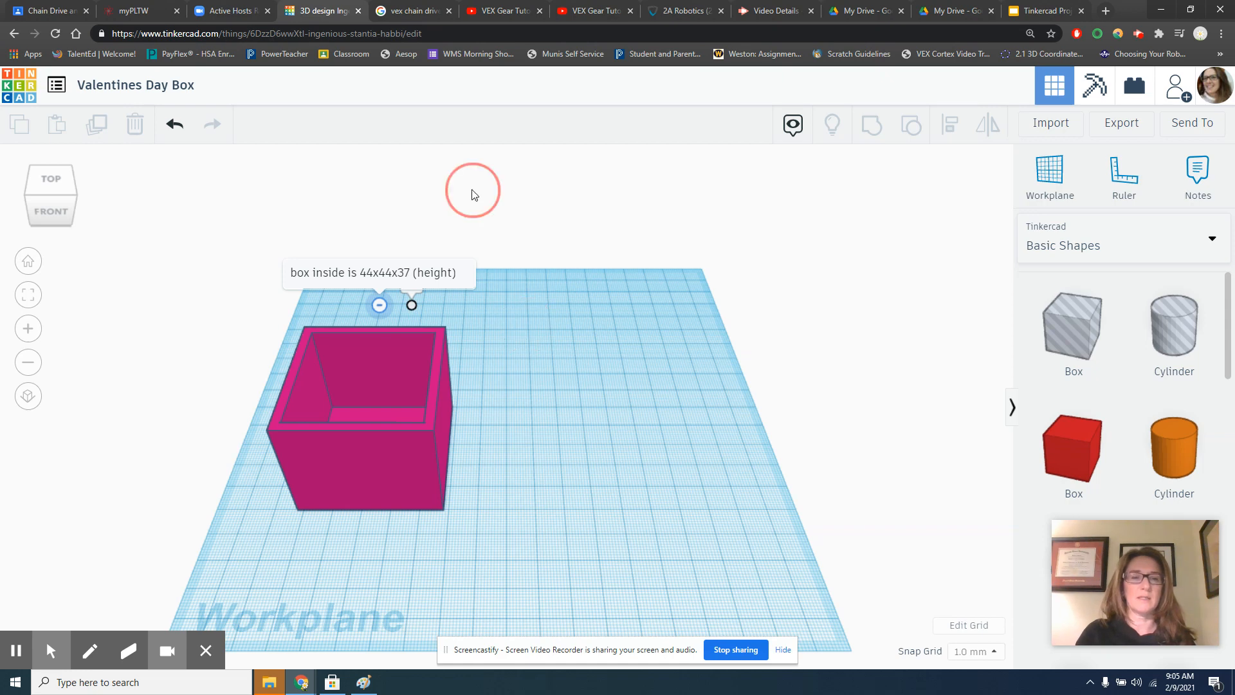
{"action": "left_click", "coordinate": [412, 297]}
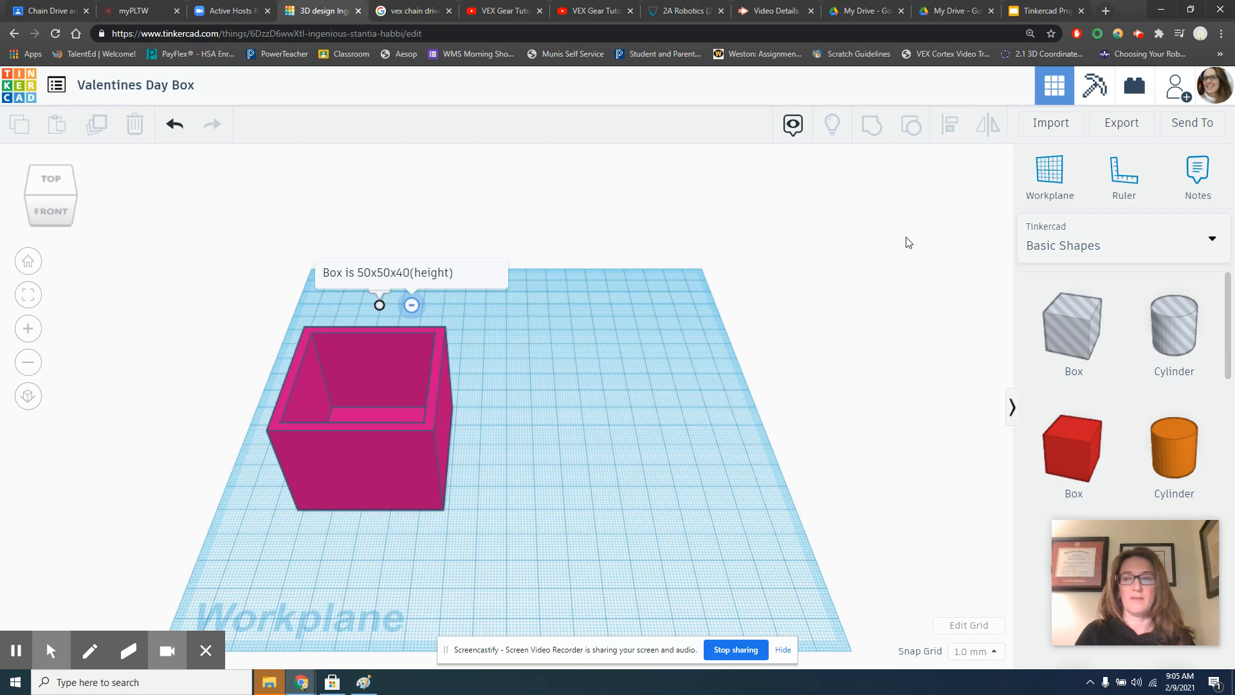
Measure the pink box with a ruler placed at its front-left corner, and remove the ruler.
{"action": "left_click", "coordinate": [1124, 174]}
{"action": "left_click", "coordinate": [504, 484]}
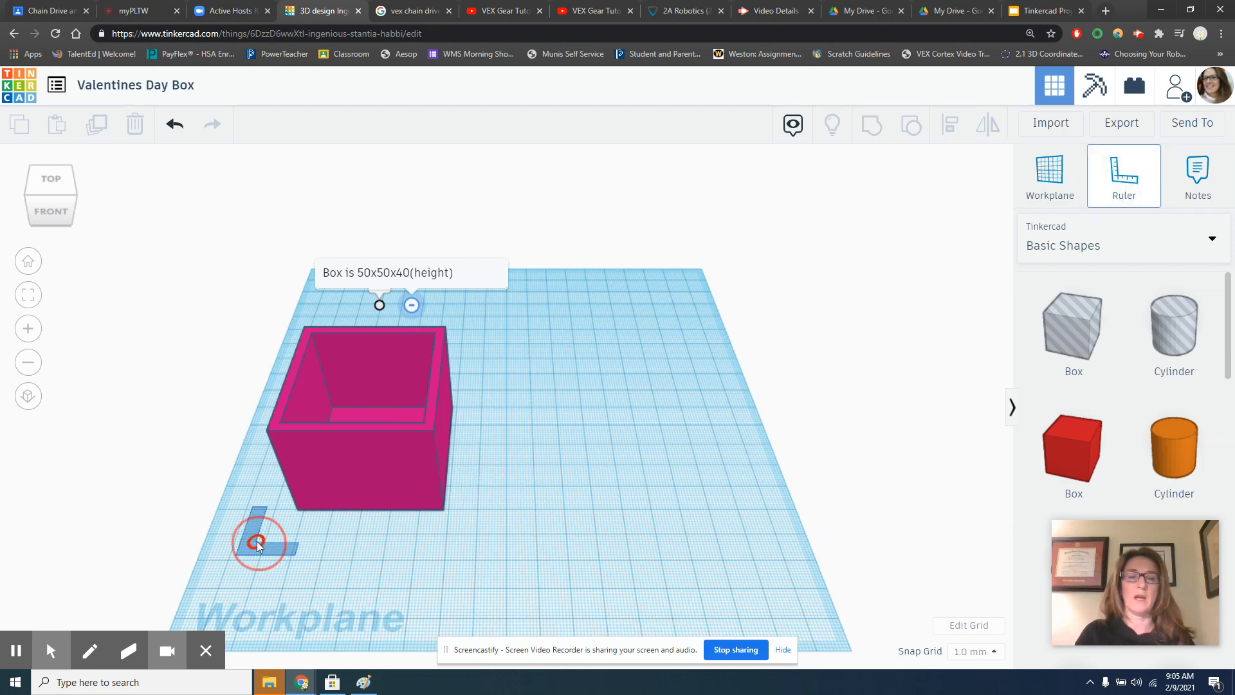
{"action": "left_click", "coordinate": [287, 526]}
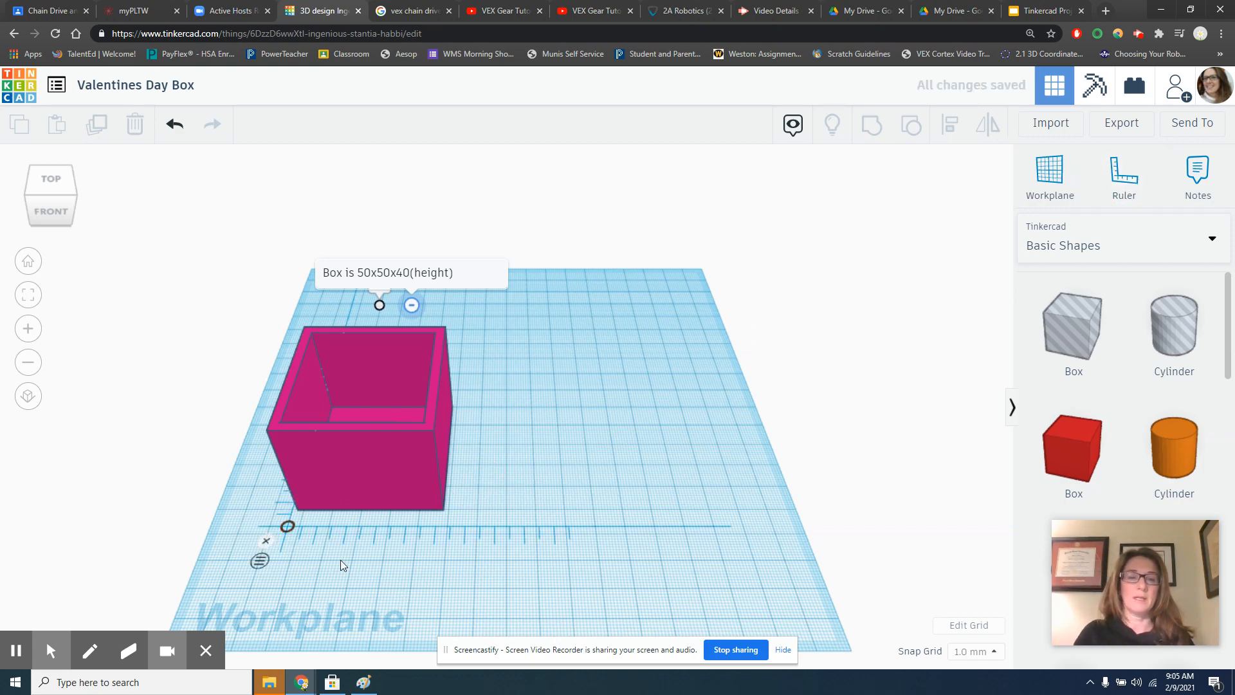
{"action": "left_click", "coordinate": [332, 506]}
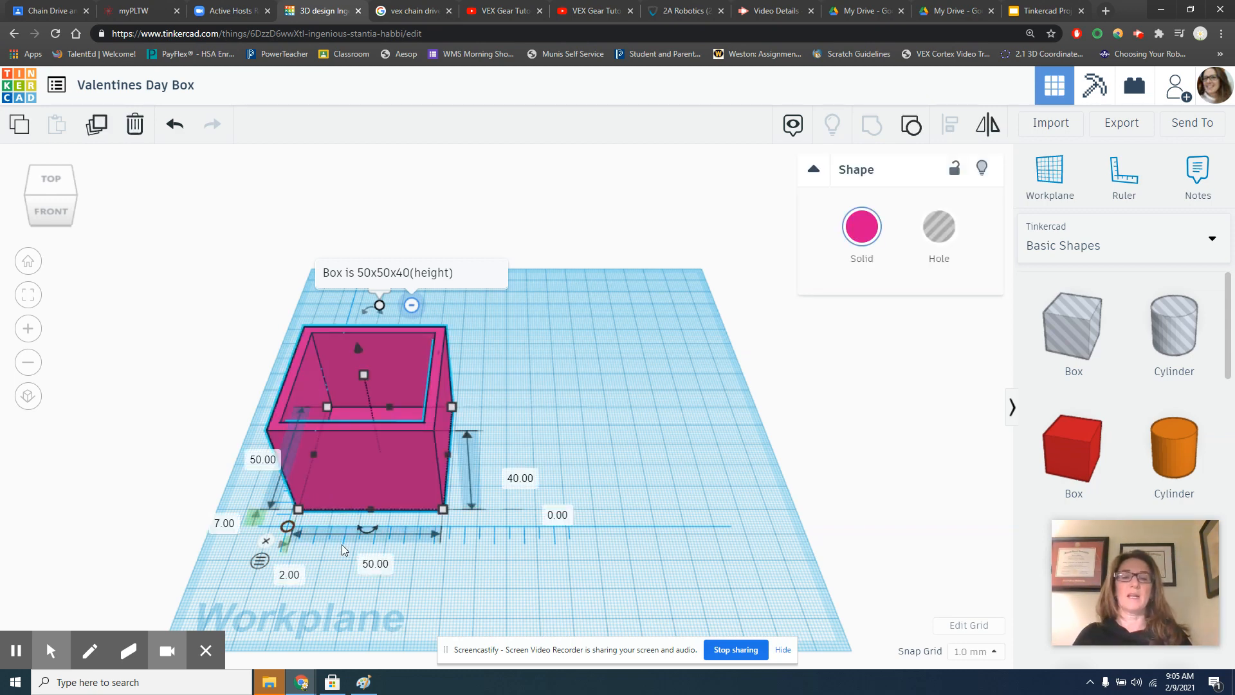
{"action": "left_click", "coordinate": [267, 542]}
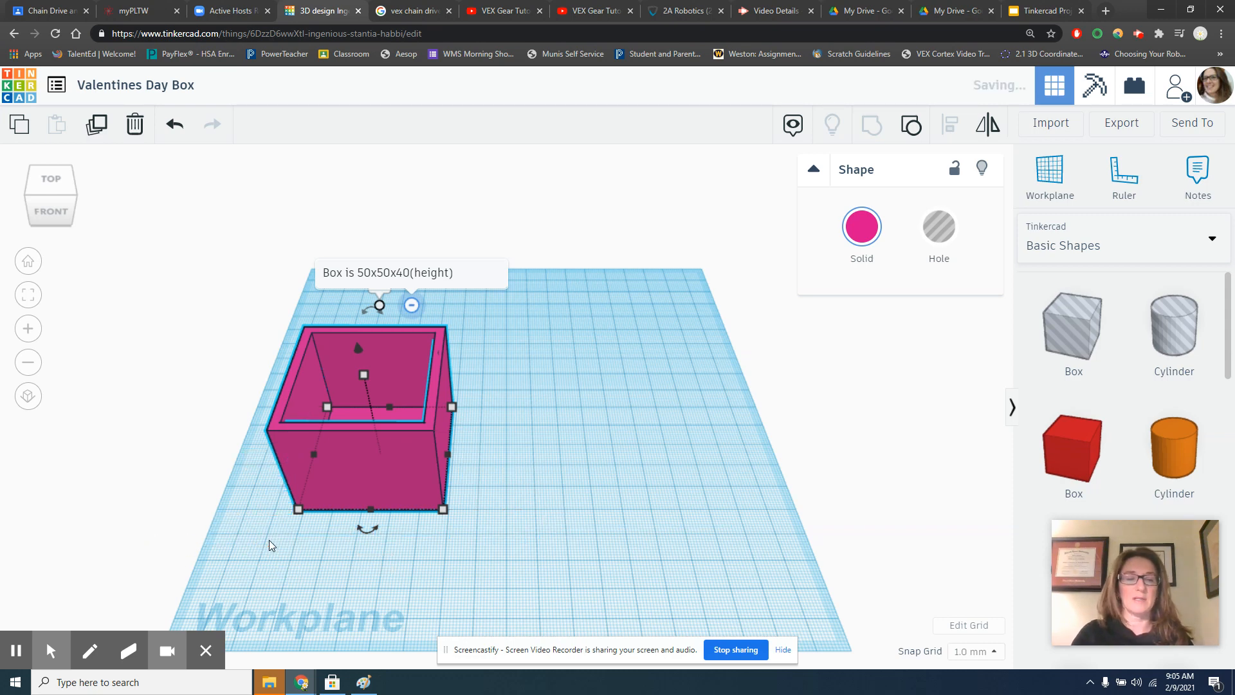
{"action": "left_click", "coordinate": [591, 460]}
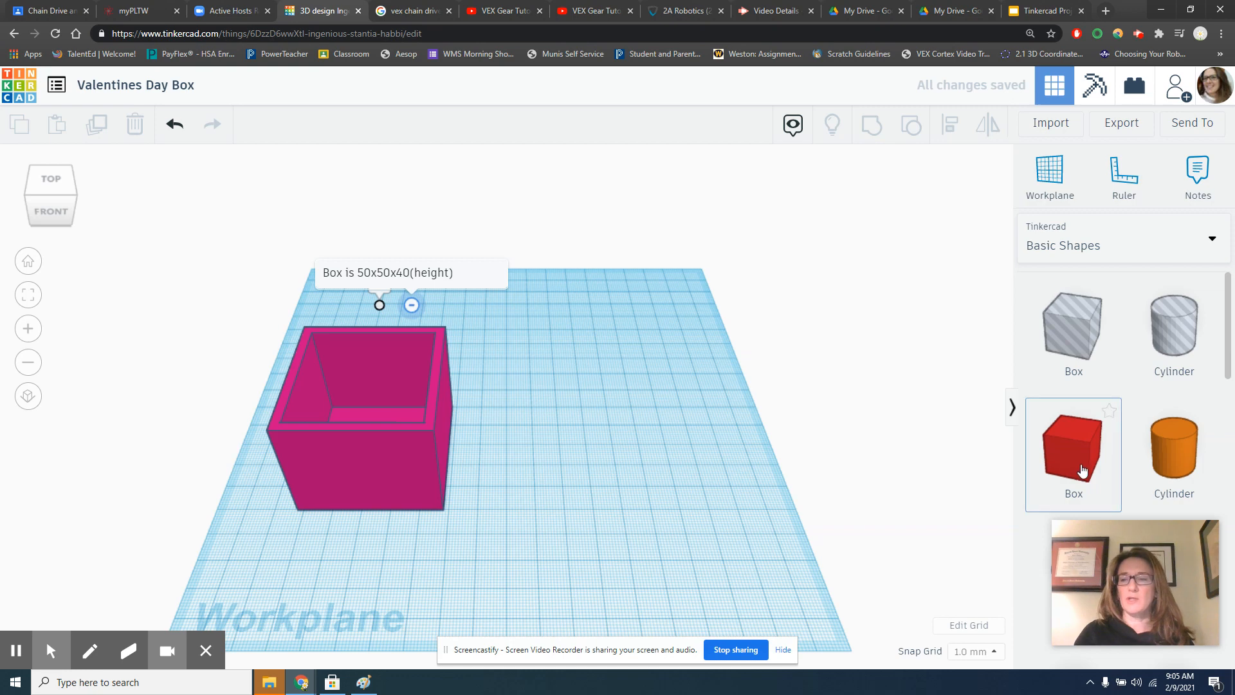
Place a solid box on the workplane to the right of the pink box and set its footprint to 60 x 60 mm.
{"action": "left_click_drag", "start_coordinate": [1081, 466], "coordinate": [596, 454]}
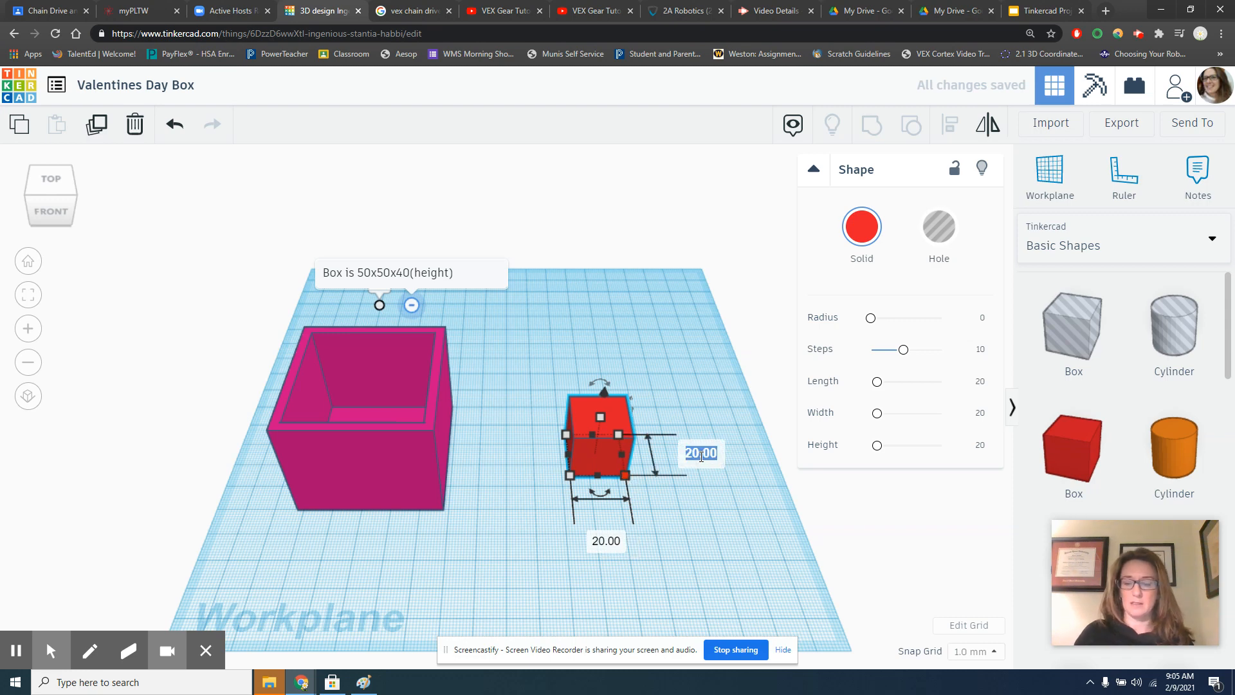
{"action": "type", "text": "60"}
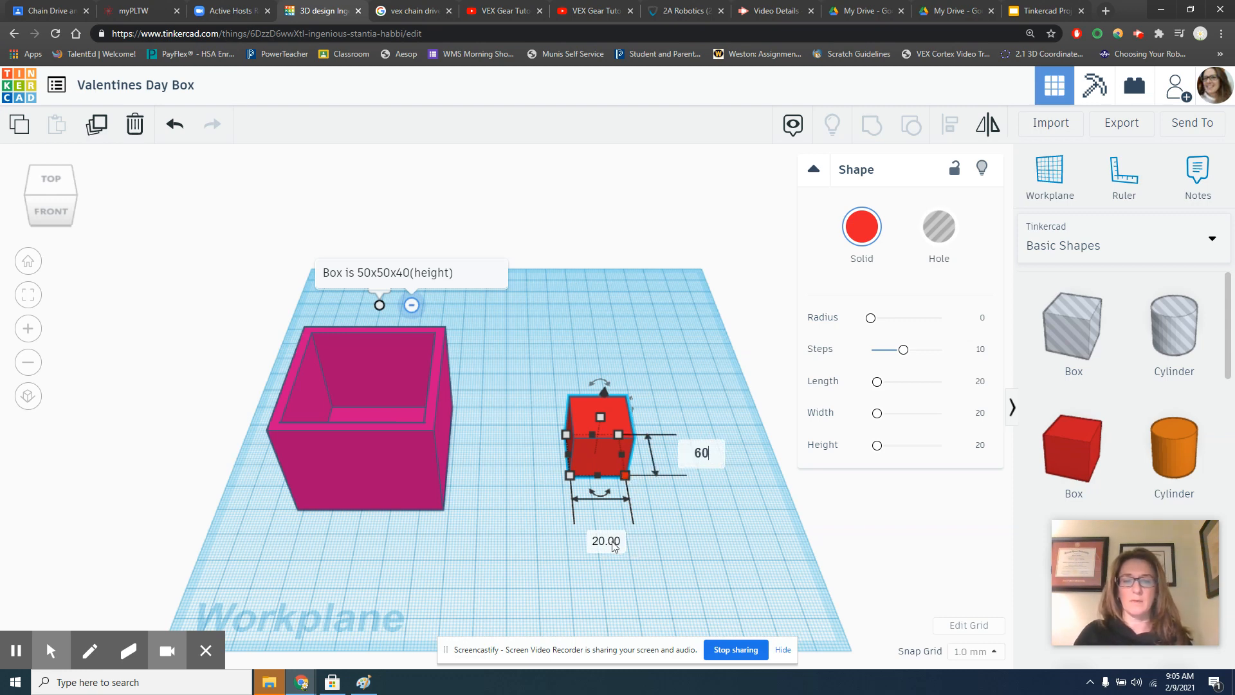
{"action": "key", "text": "Return"}
{"action": "type", "text": "60"}
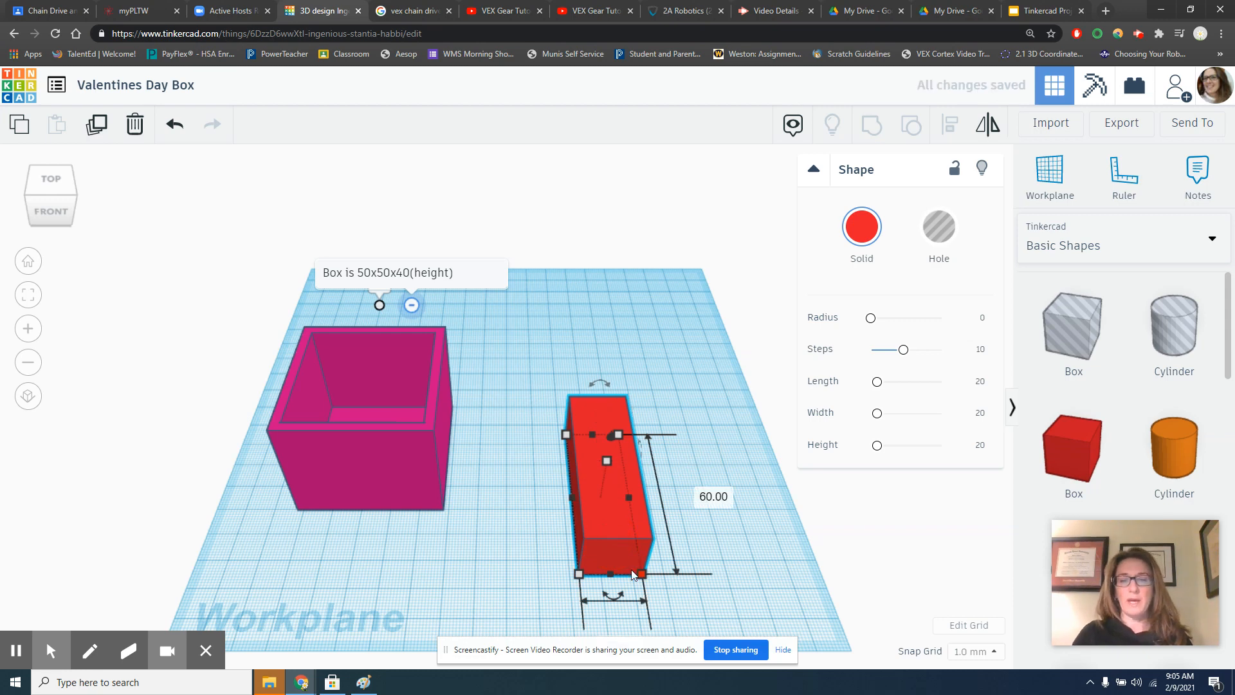
{"action": "key", "text": "Return"}
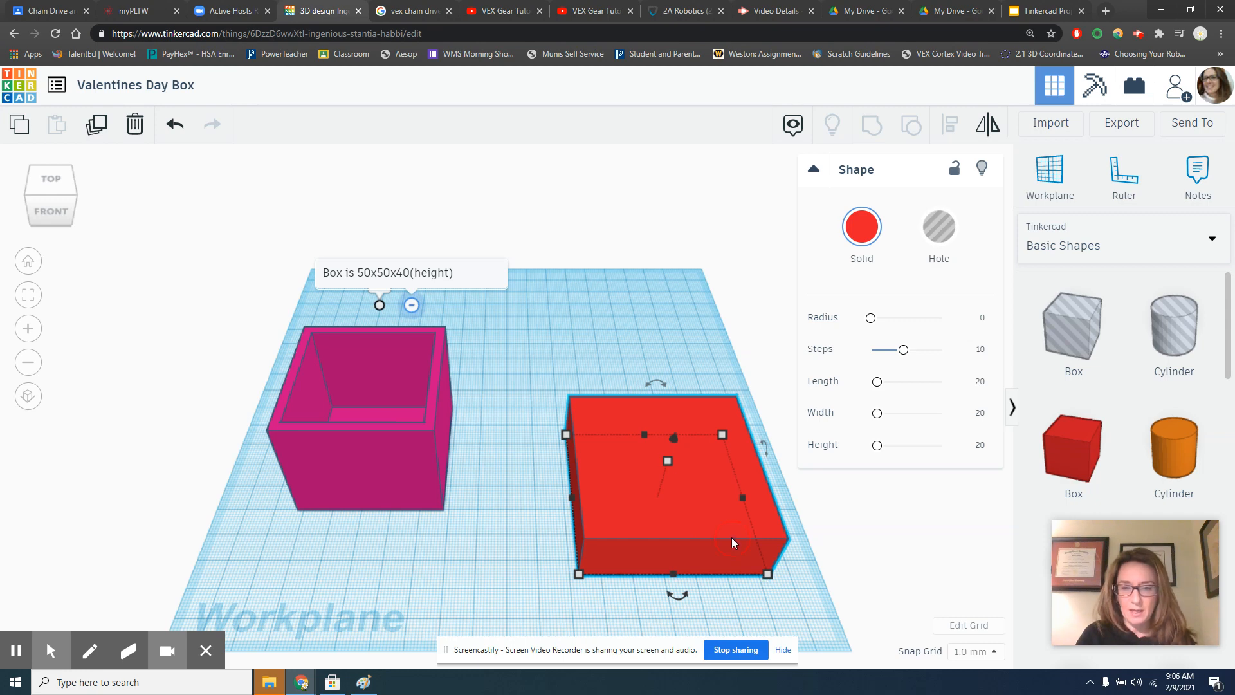
Set the height of the red box to 10 mm.
{"action": "mouse_move", "coordinate": [667, 460]}
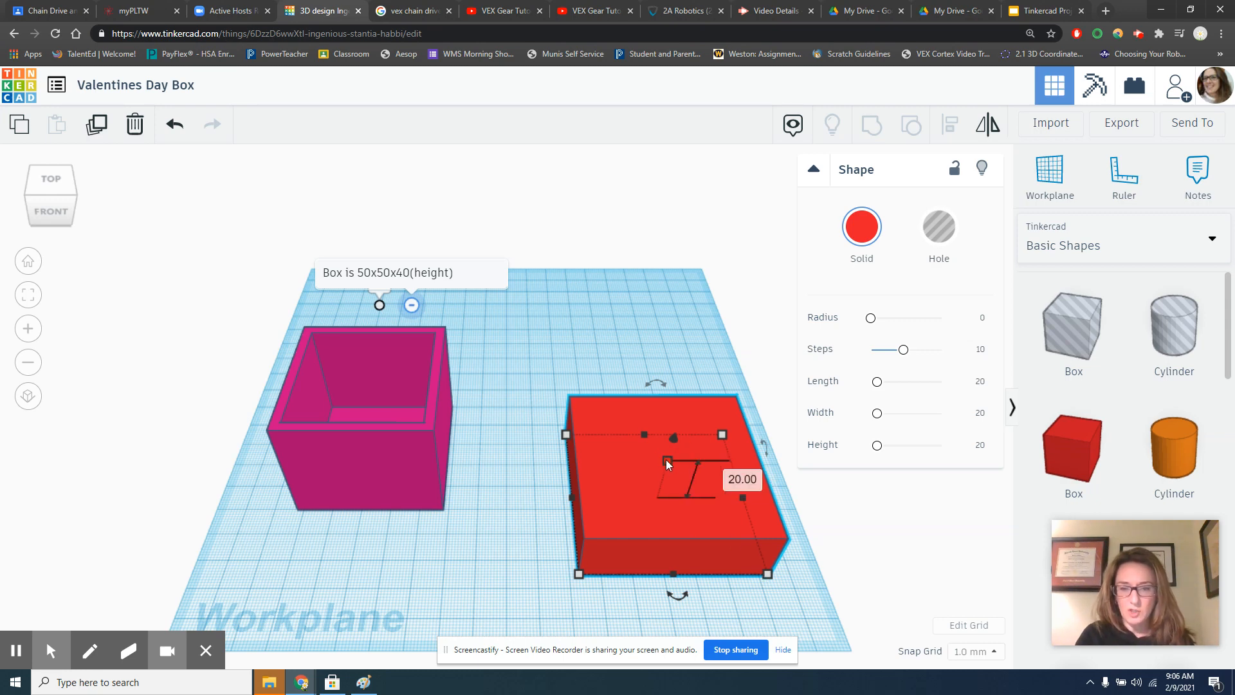
{"action": "left_click", "coordinate": [739, 481]}
{"action": "type", "text": "10"}
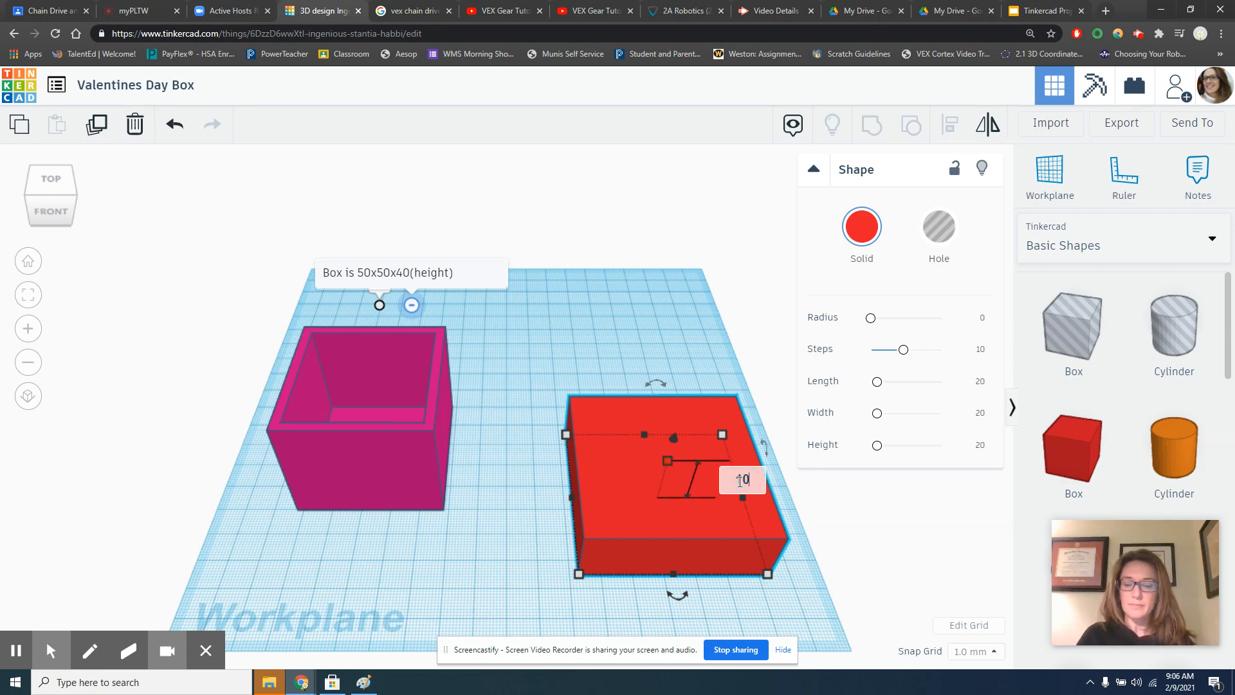
{"action": "key", "text": "Return"}
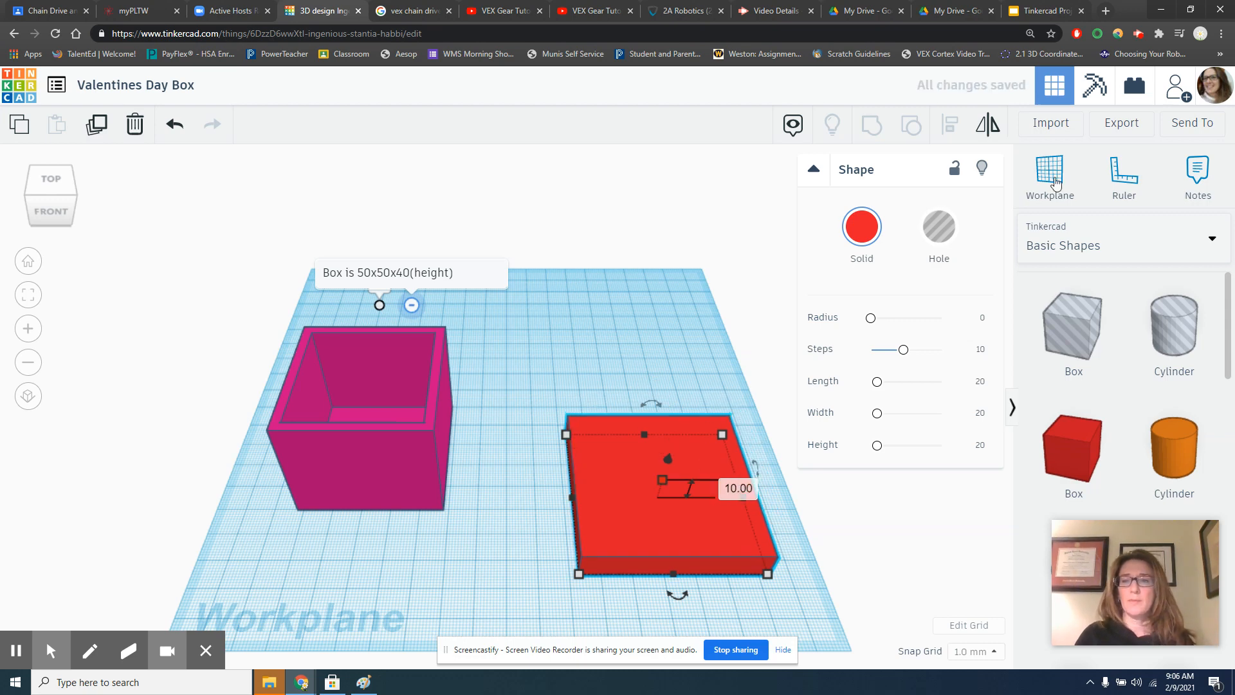
Add a note on the workplane in front of the two shapes reading "Lid is 60x60x10".
{"action": "left_click", "coordinate": [1224, 169]}
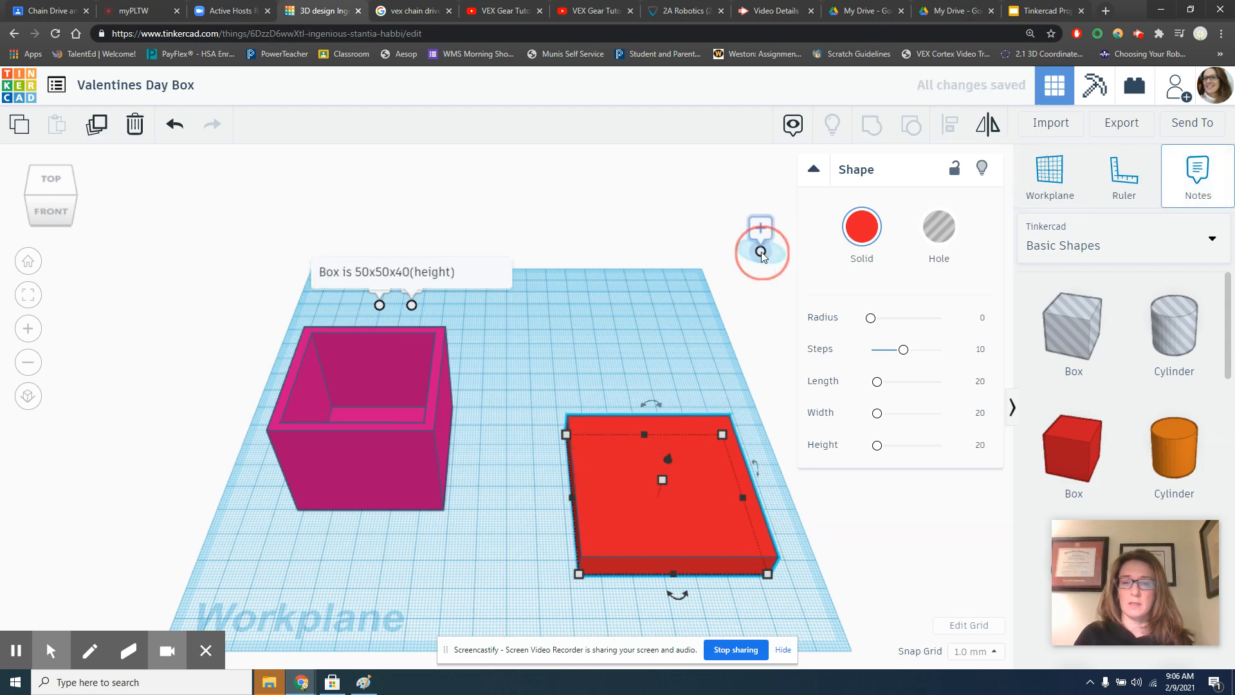
{"action": "left_click", "coordinate": [640, 353]}
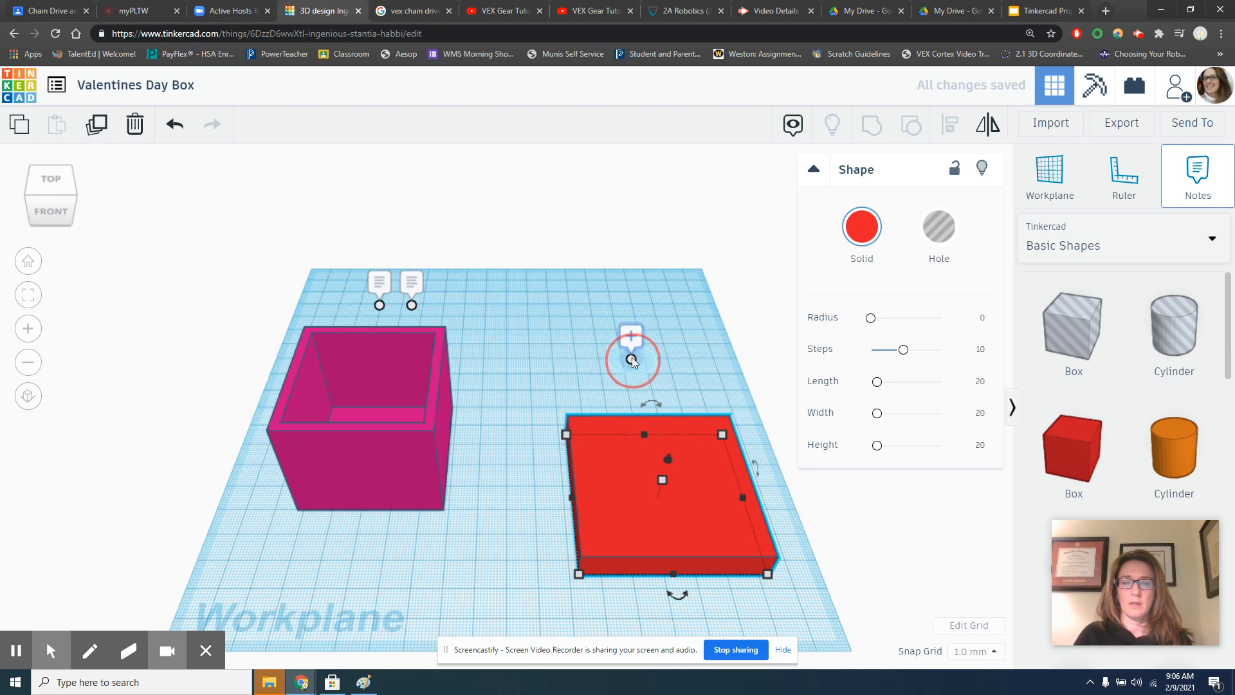
{"action": "left_click_drag", "start_coordinate": [631, 357], "coordinate": [515, 591]}
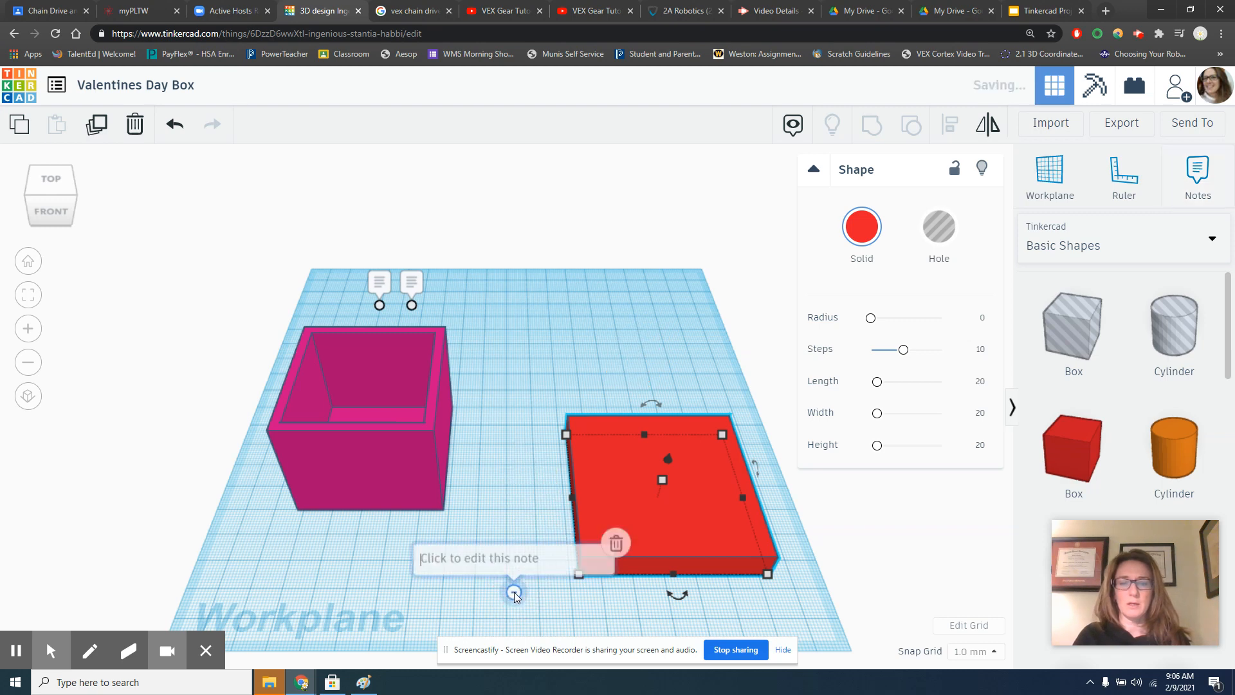
{"action": "type", "text": "Lid"}
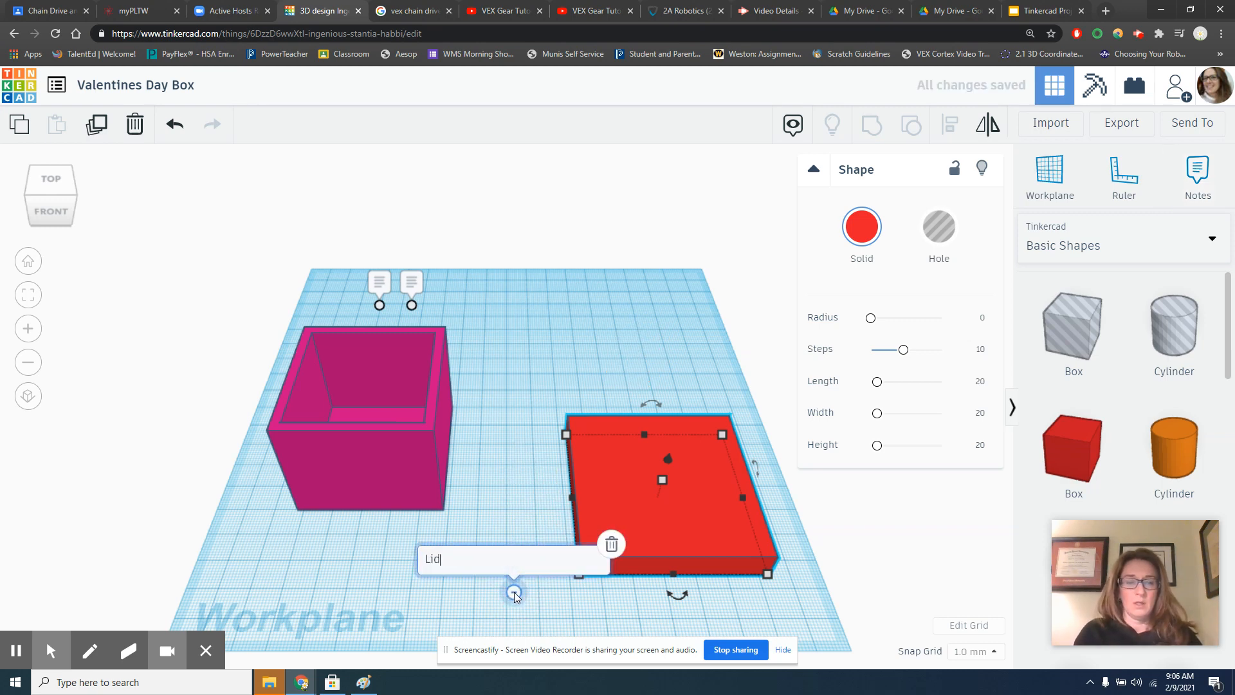
{"action": "type", "text": " is 60x60x10"}
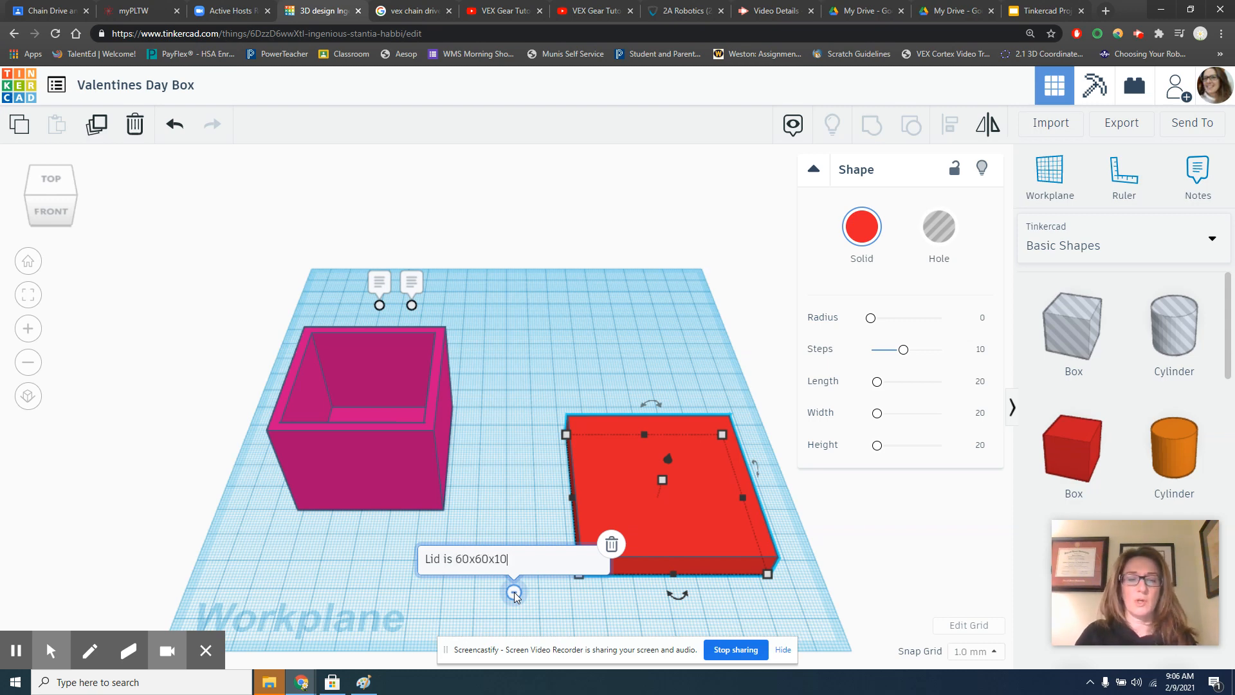
{"action": "key", "text": "Return"}
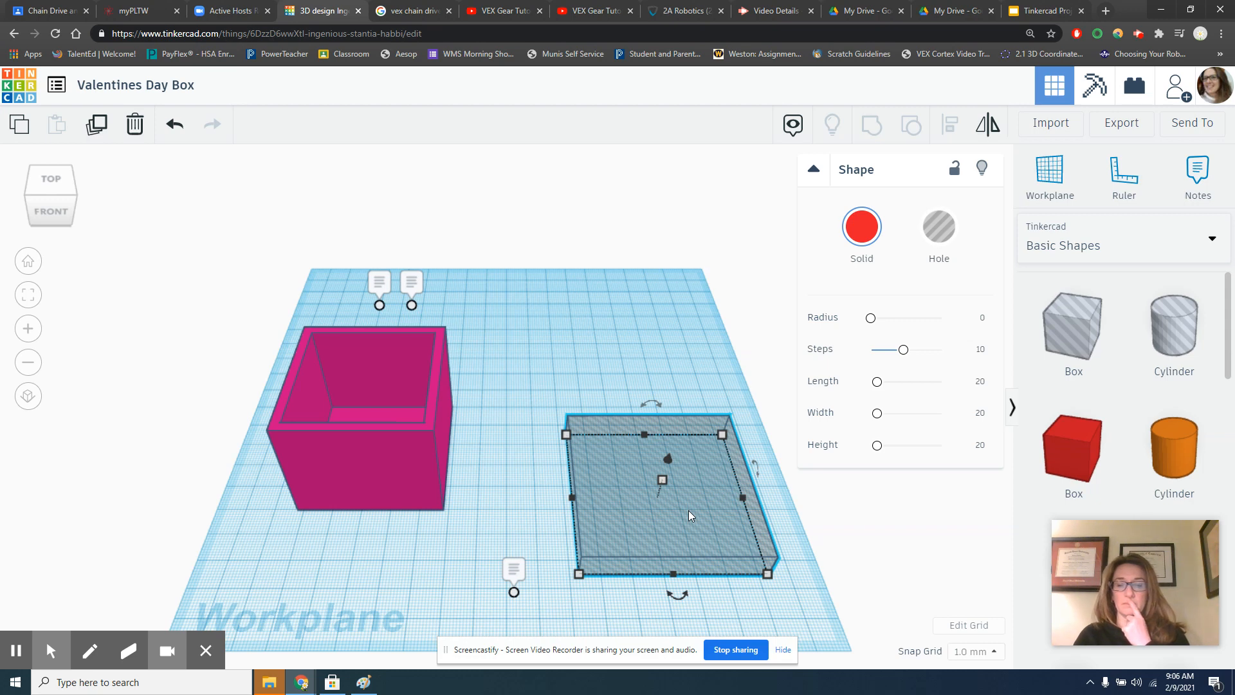
{"action": "left_click", "coordinate": [513, 577]}
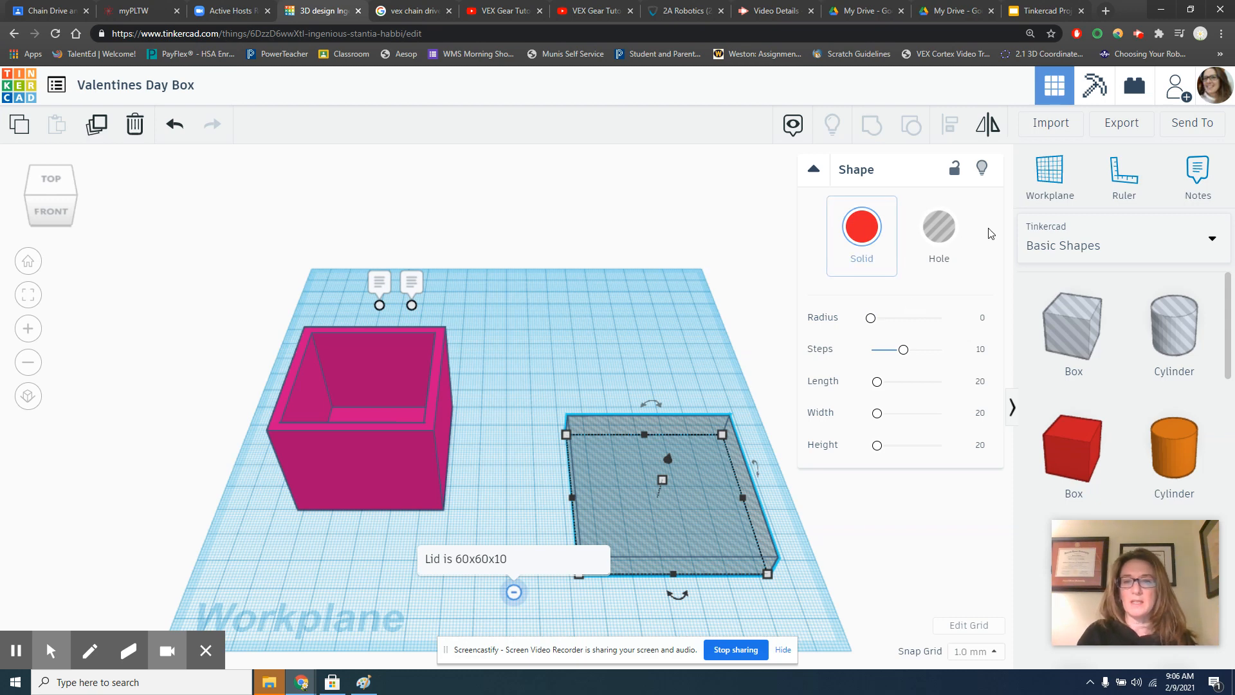
Move the lid slightly farther back on the workplane and colour it light pink.
{"action": "left_click_drag", "start_coordinate": [670, 522], "coordinate": [656, 450]}
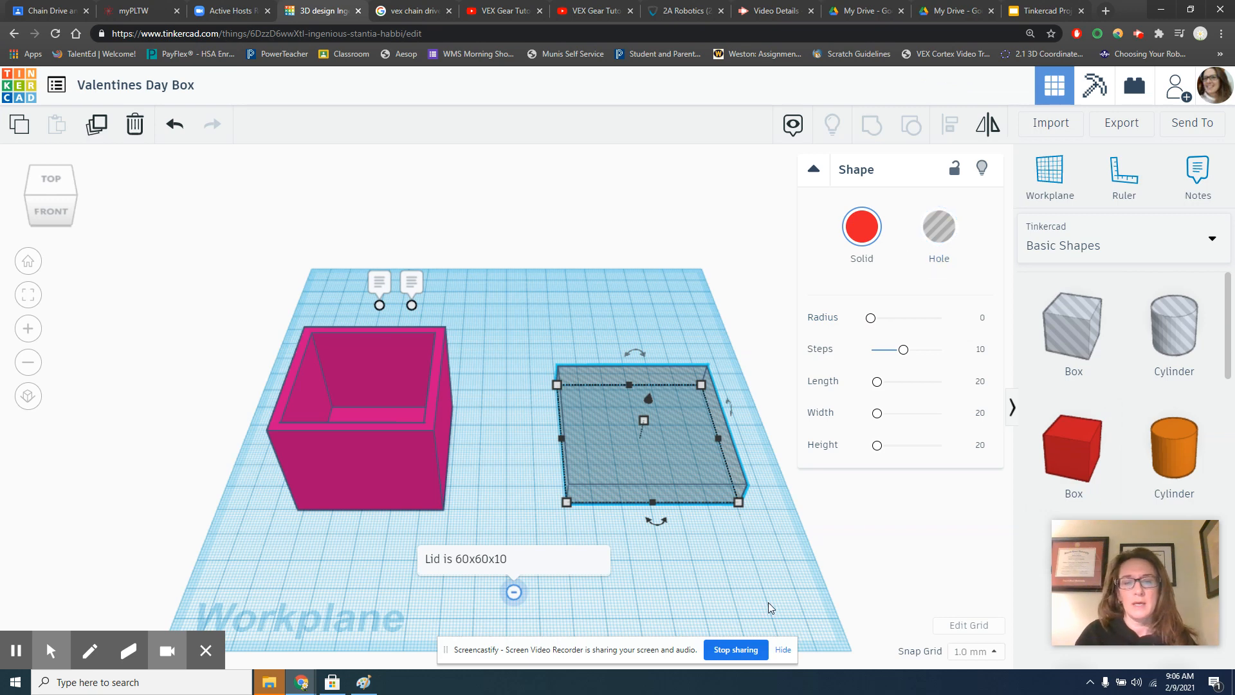
{"action": "left_click", "coordinate": [860, 229]}
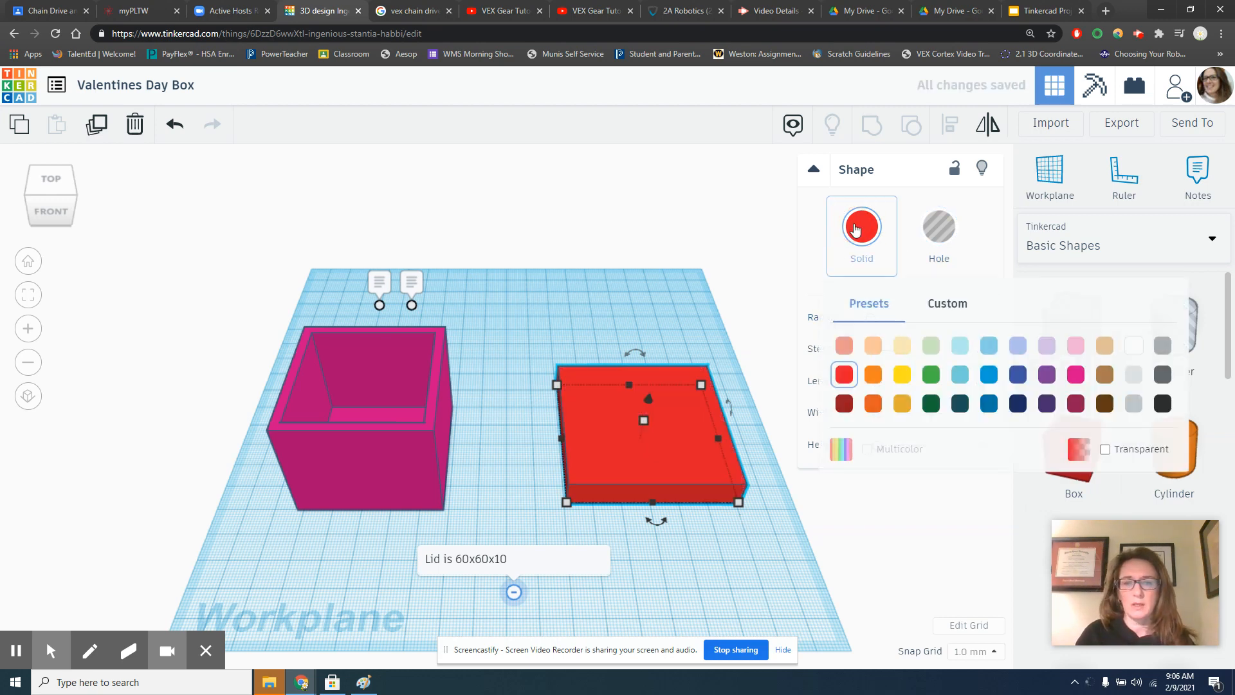
{"action": "left_click", "coordinate": [1047, 348]}
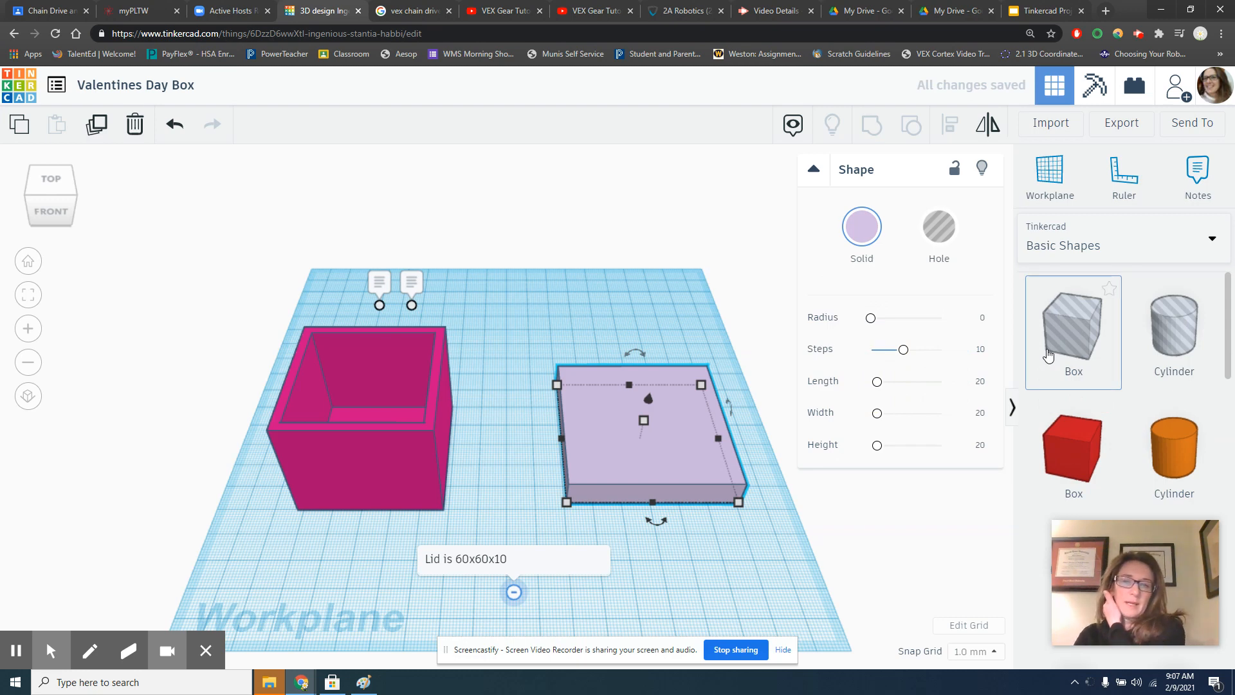
{"action": "left_click", "coordinate": [862, 236]}
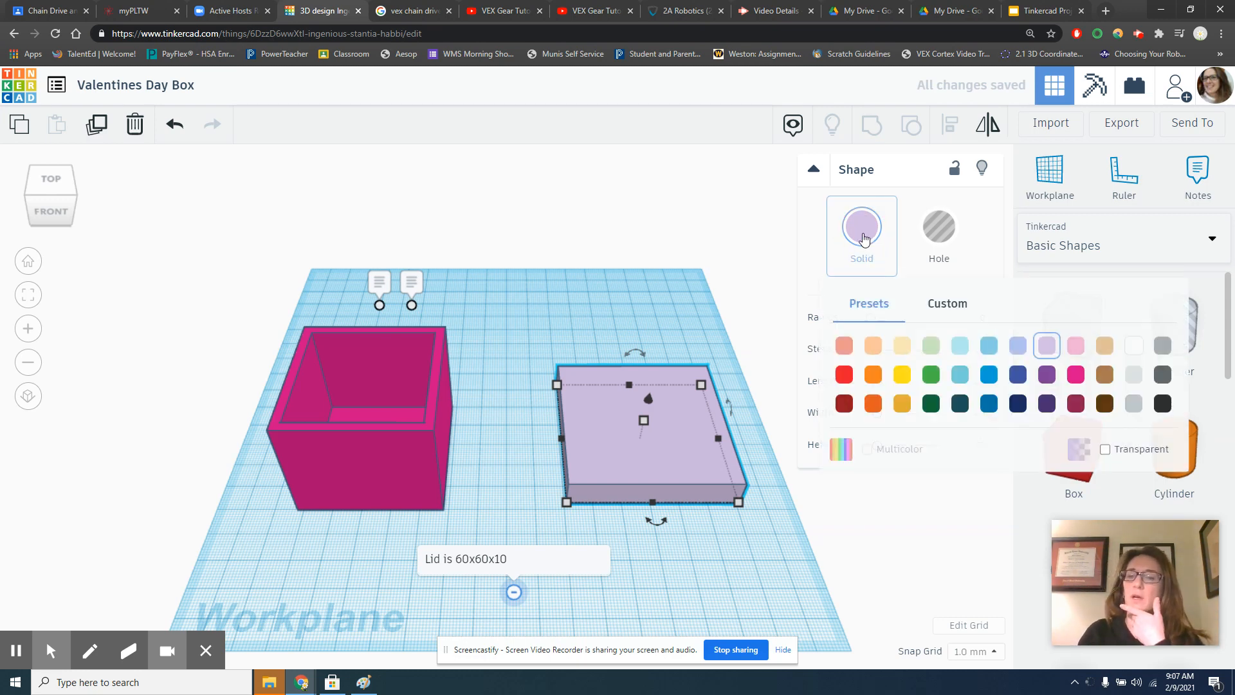
{"action": "left_click", "coordinate": [1075, 347]}
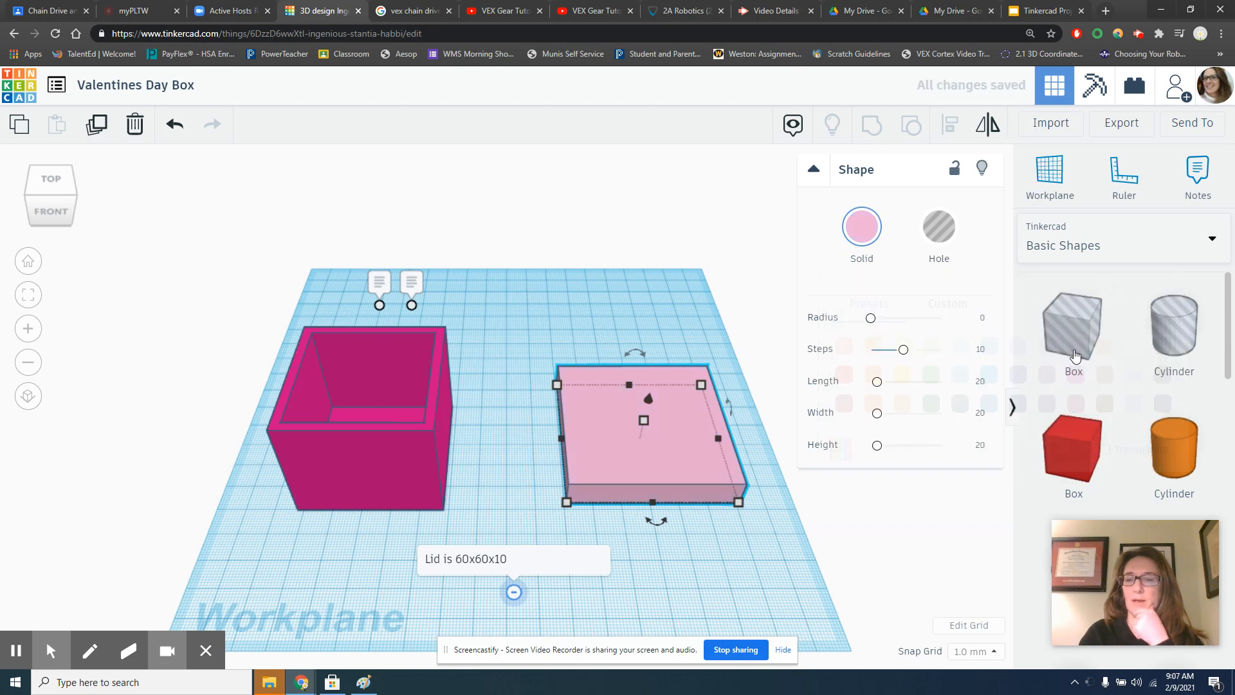
{"action": "left_click", "coordinate": [888, 538]}
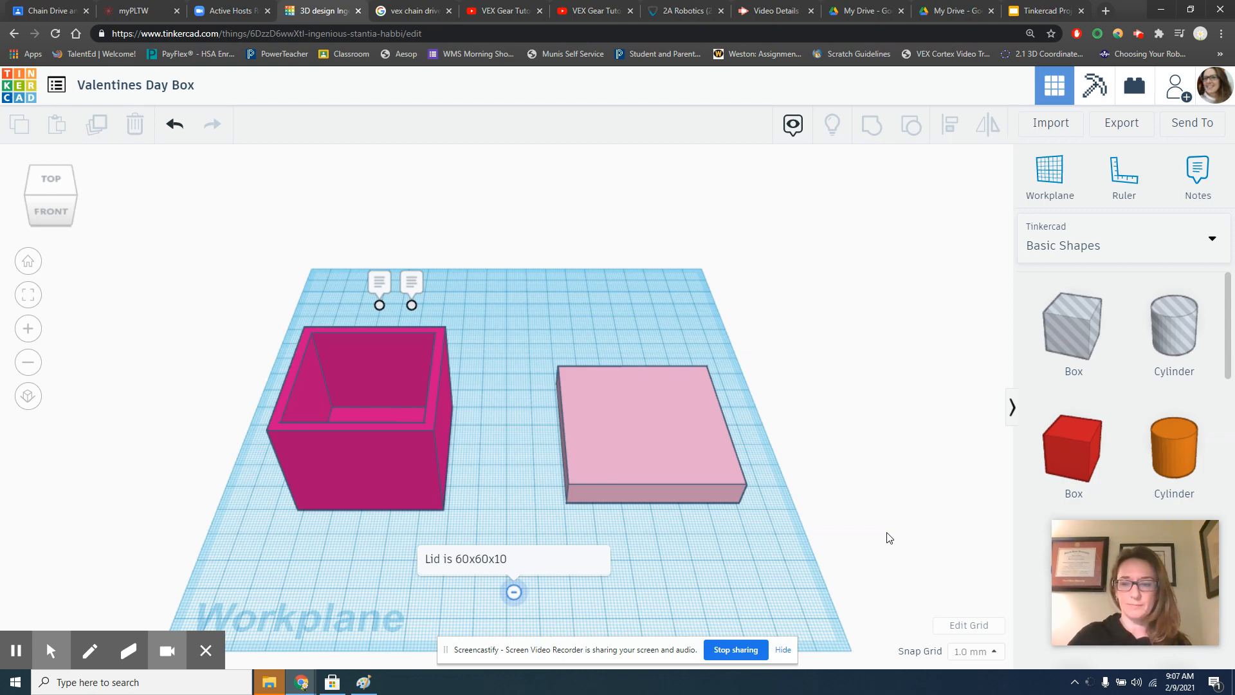
{"action": "left_click", "coordinate": [644, 460]}
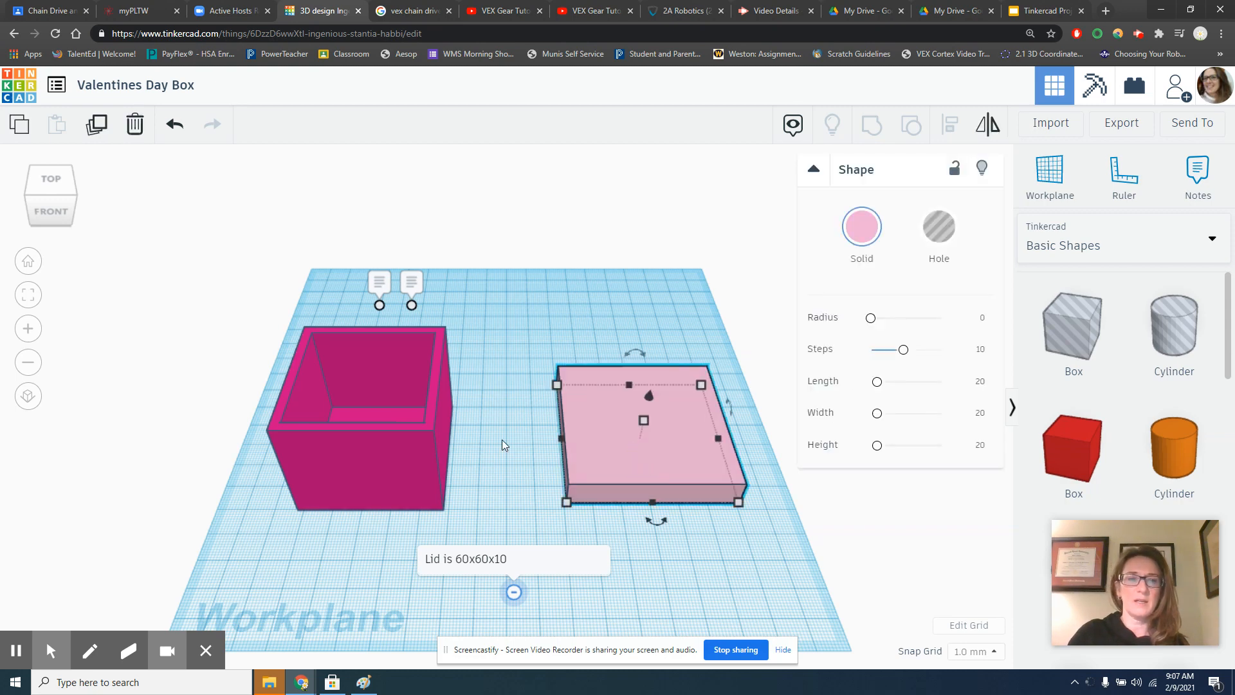
{"action": "left_click_drag", "start_coordinate": [648, 351], "coordinate": [606, 548]}
{"action": "left_click", "coordinate": [700, 537]}
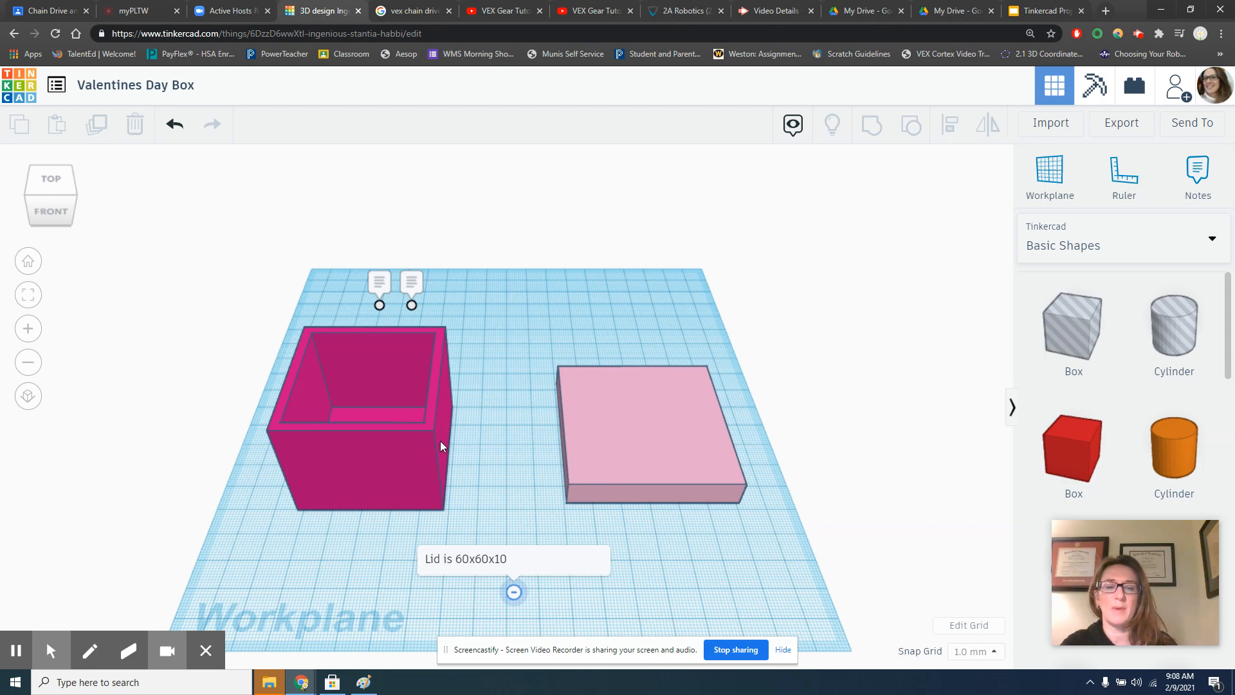
Check the hollow box's inside and outside size notes again as reference for the lid.
{"action": "left_click", "coordinate": [379, 281]}
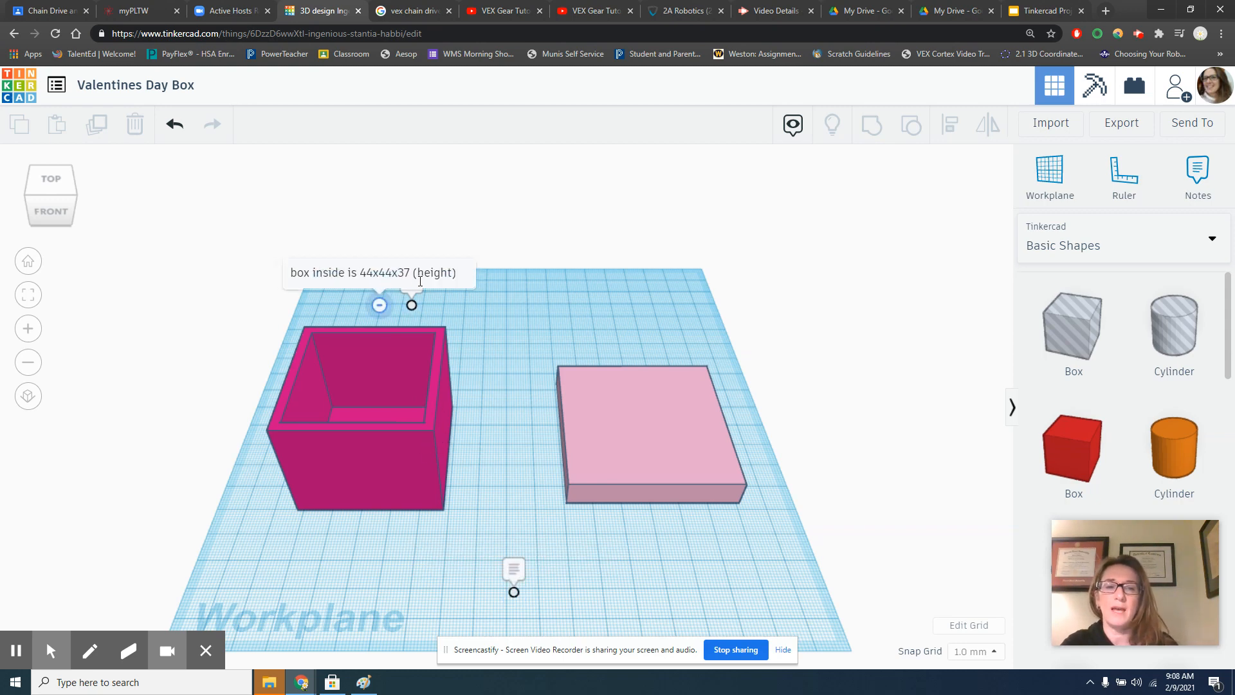
{"action": "left_click", "coordinate": [542, 212]}
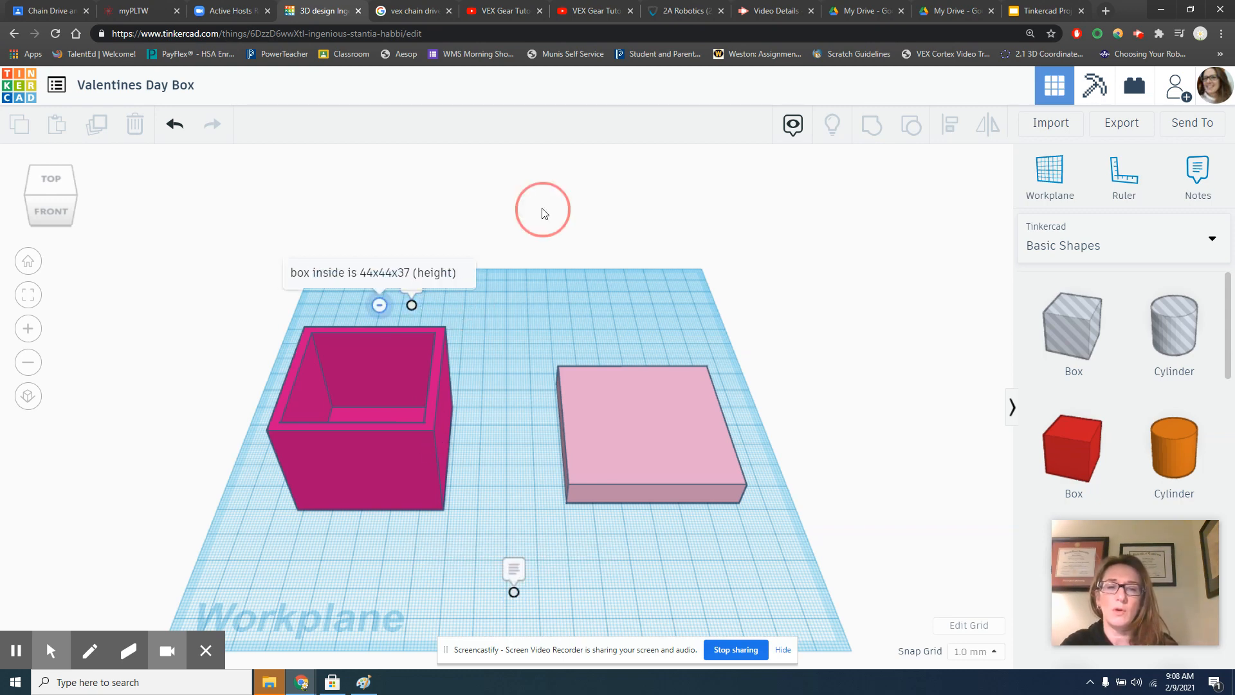
{"action": "left_click", "coordinate": [411, 305]}
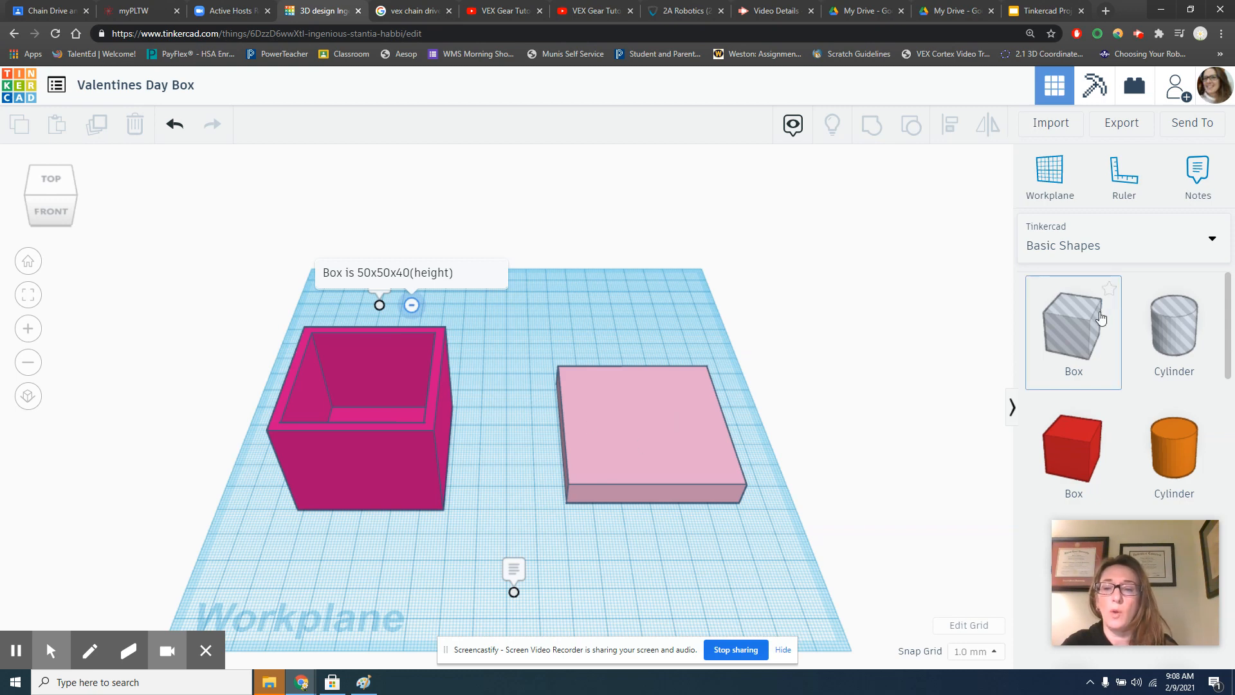
Add a hole box behind the pink lid and set its footprint to 52 x 52 mm.
{"action": "left_click_drag", "start_coordinate": [1068, 316], "coordinate": [616, 326]}
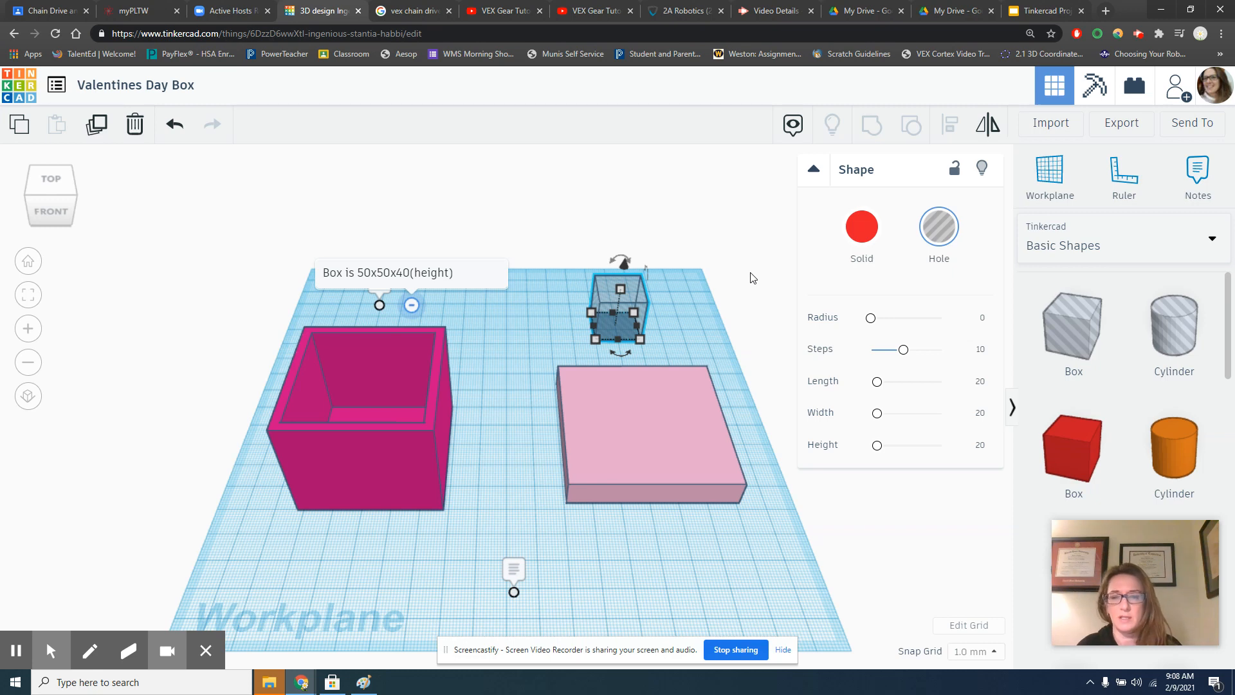
{"action": "mouse_move", "coordinate": [600, 345]}
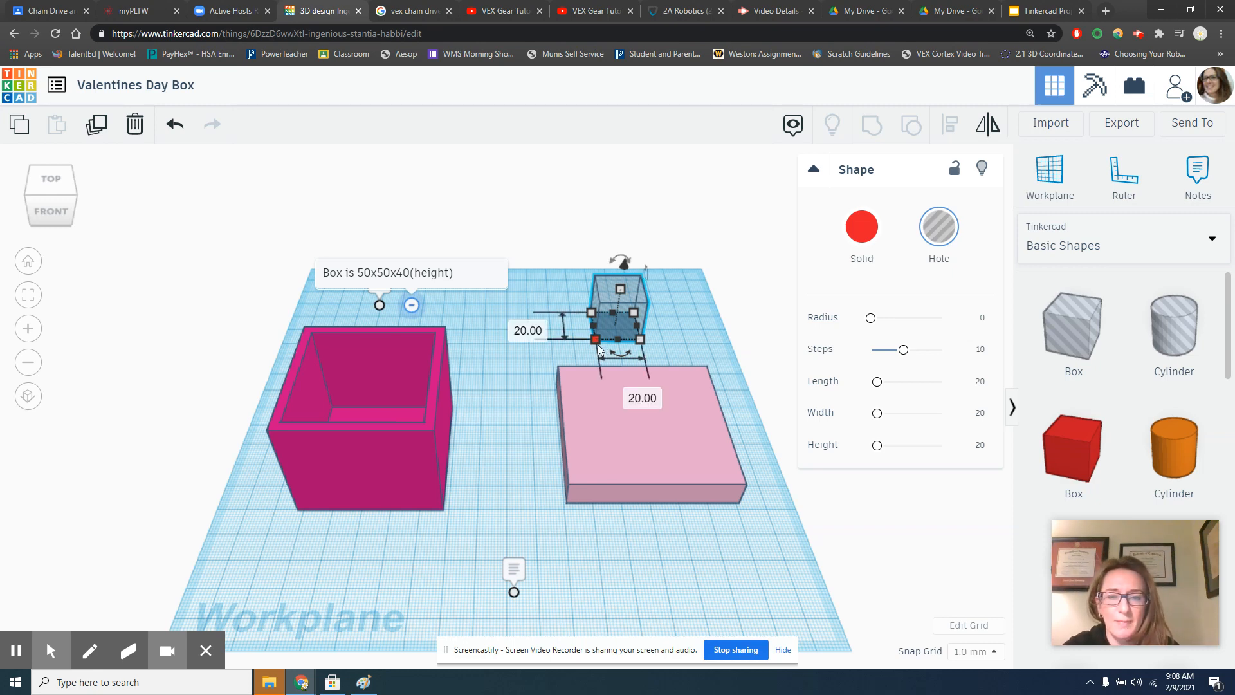
{"action": "left_click", "coordinate": [503, 326]}
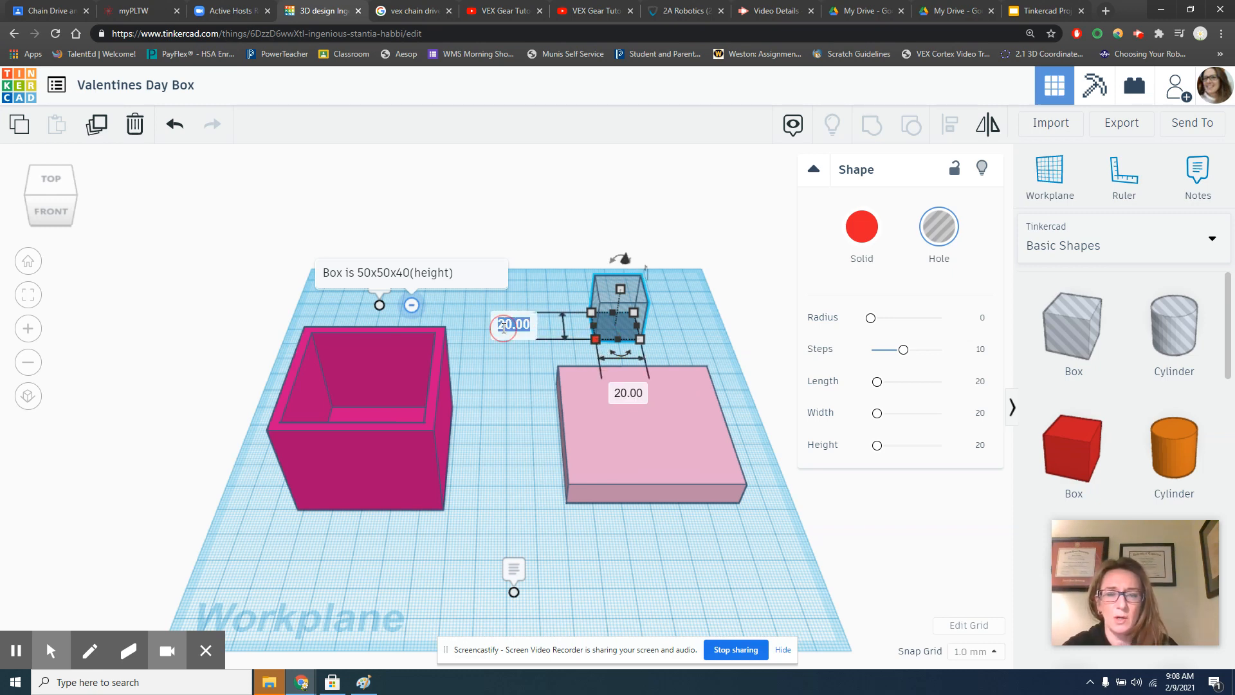
{"action": "type", "text": "5"}
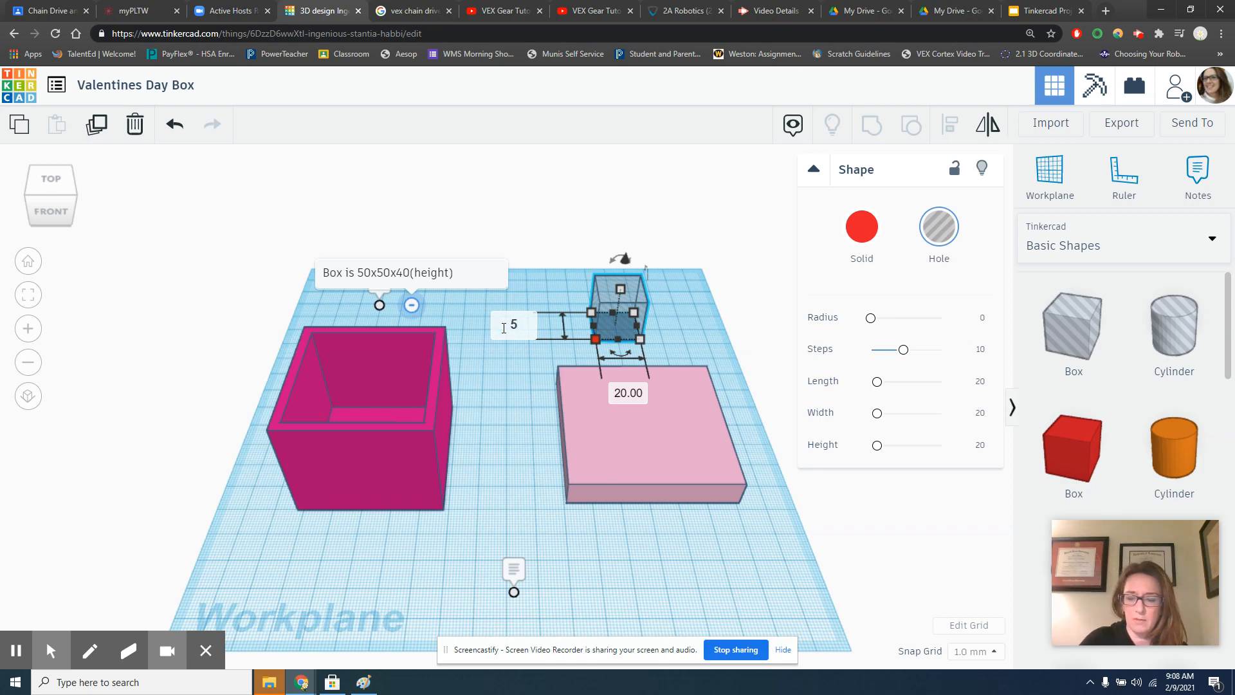
{"action": "type", "text": "2"}
{"action": "key", "text": "Tab"}
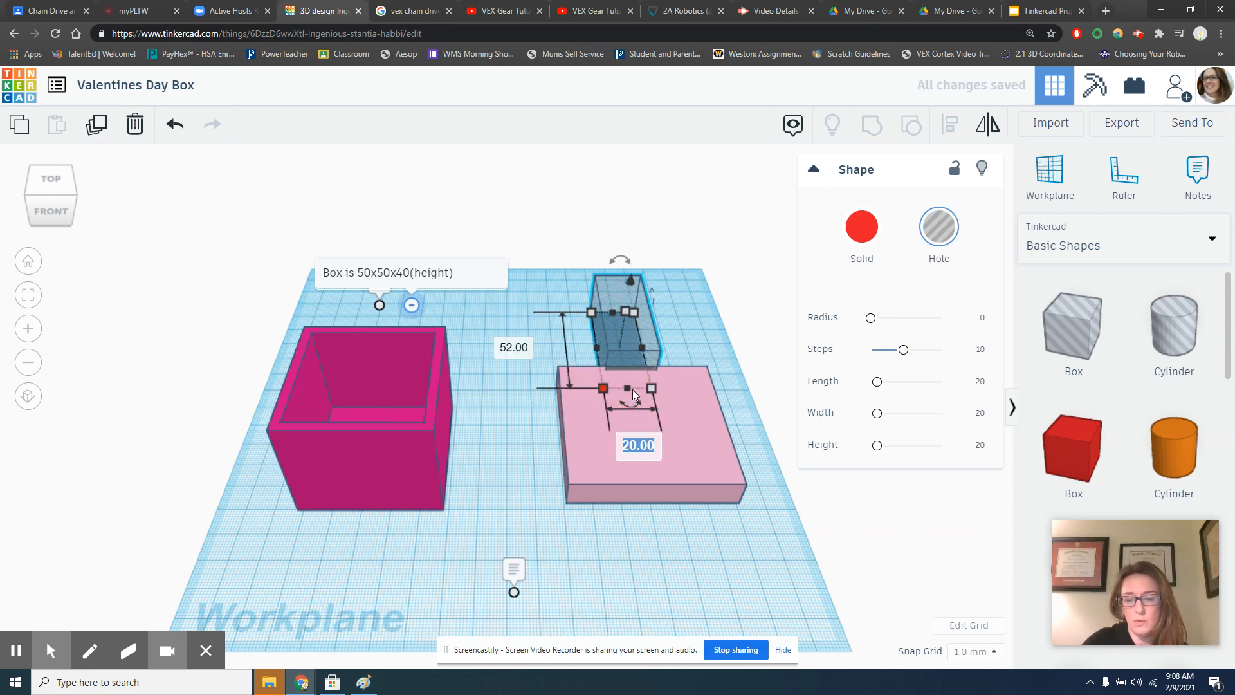
{"action": "type", "text": "52"}
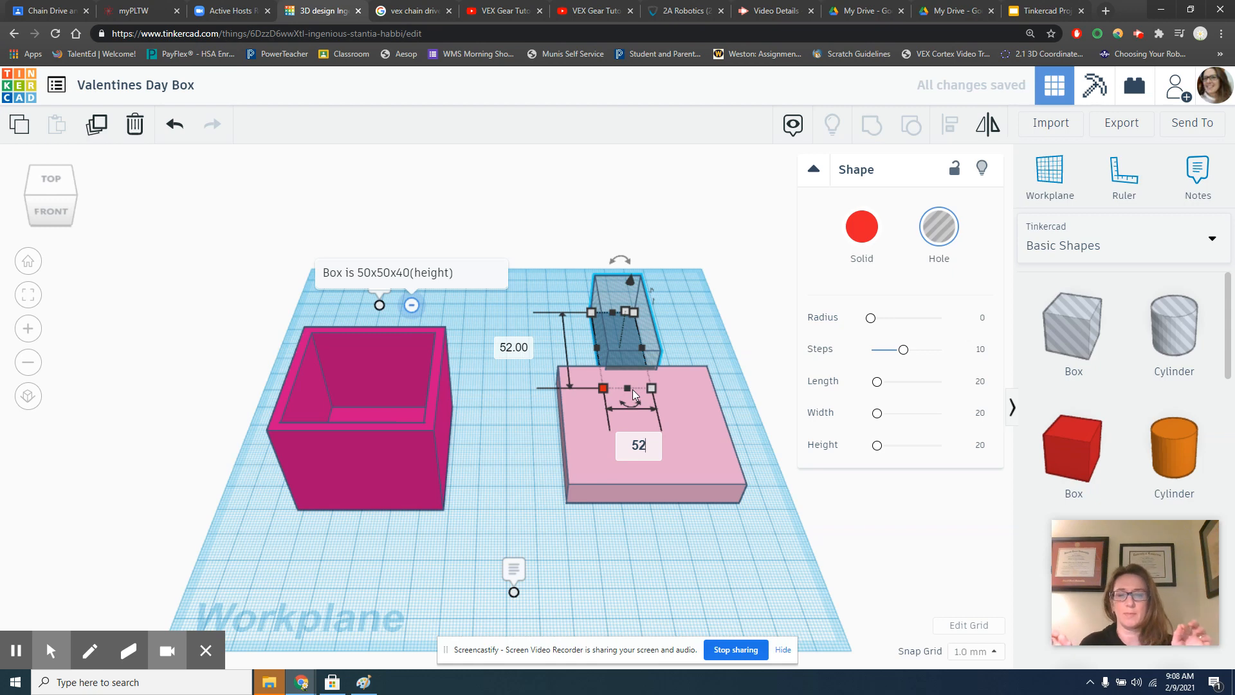
{"action": "key", "text": "Return"}
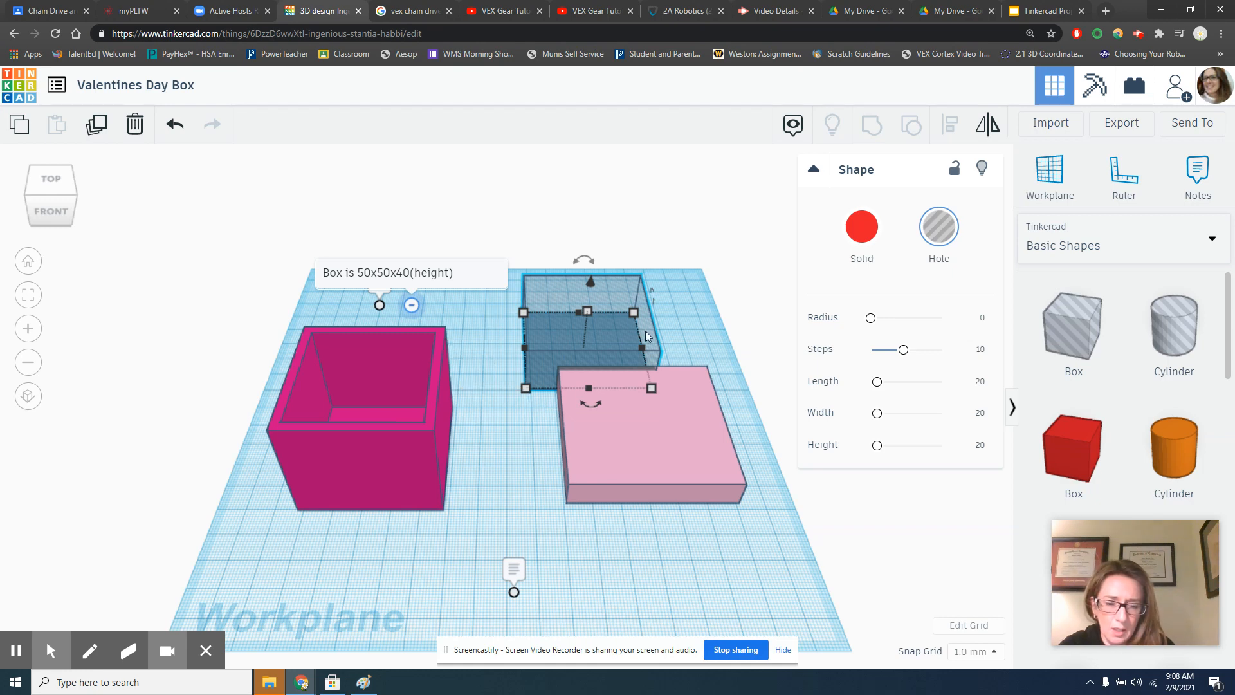
Set the height of the hole box to 7 mm.
{"action": "left_click", "coordinate": [666, 284]}
{"action": "left_click", "coordinate": [588, 308]}
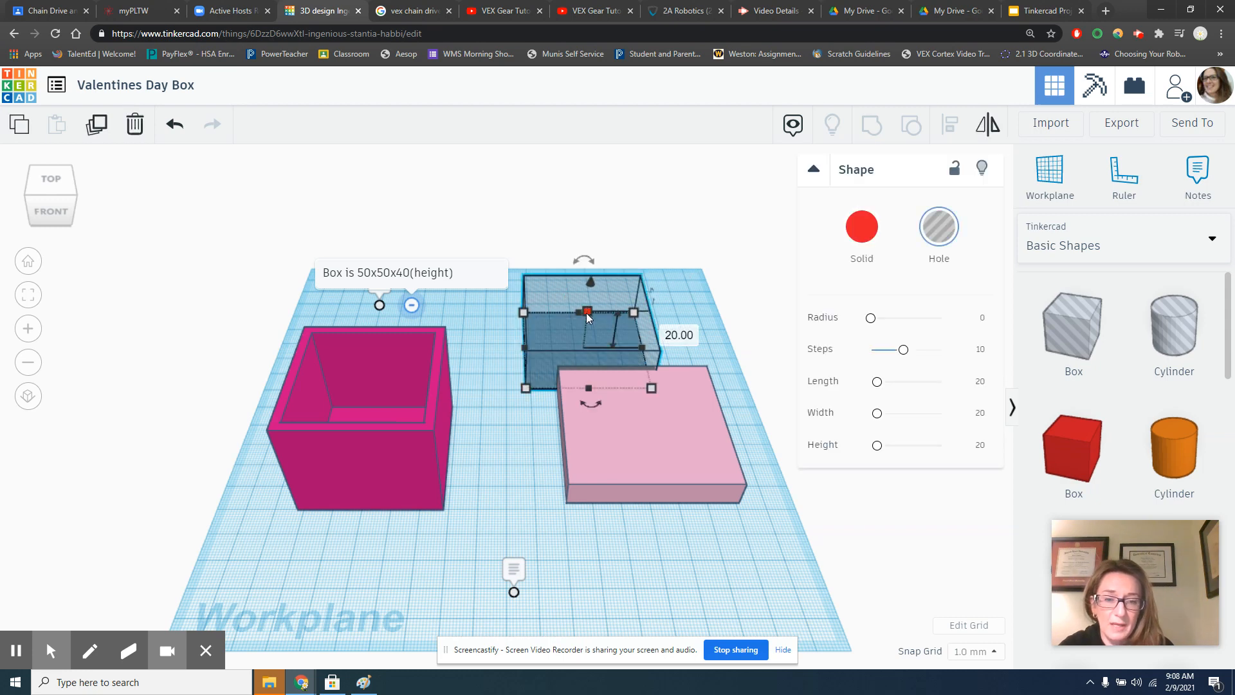
{"action": "left_click", "coordinate": [659, 328]}
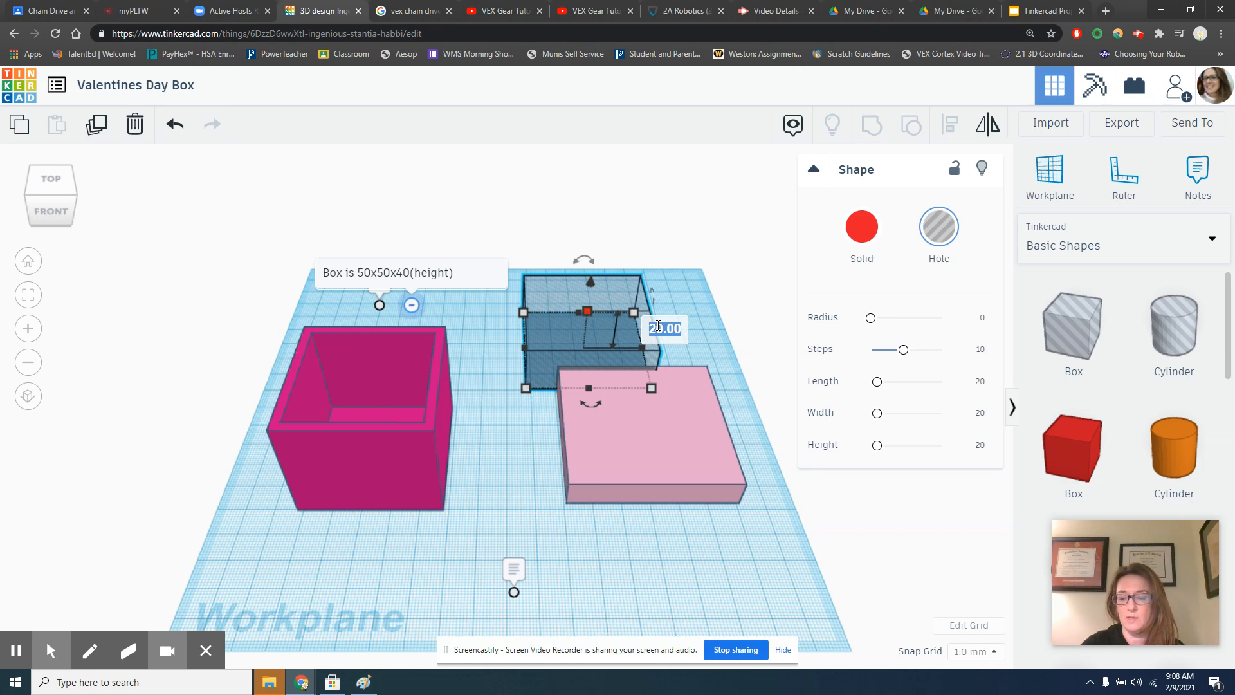
{"action": "type", "text": "7"}
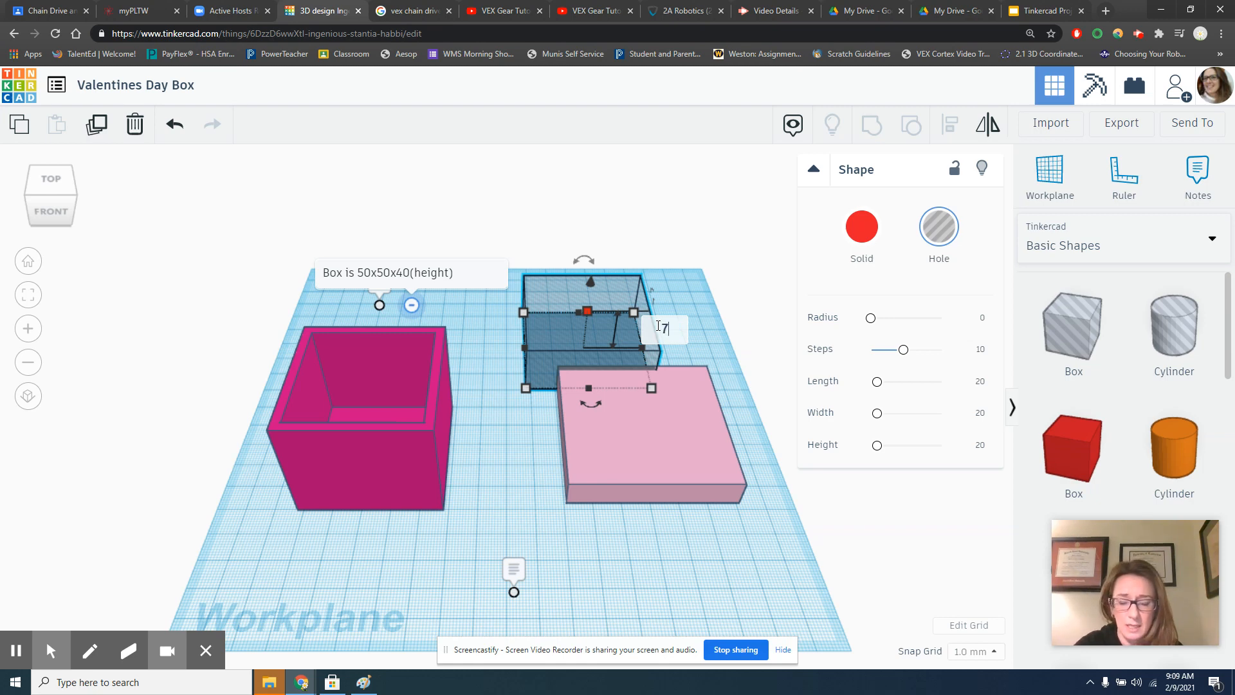
{"action": "key", "text": "Return"}
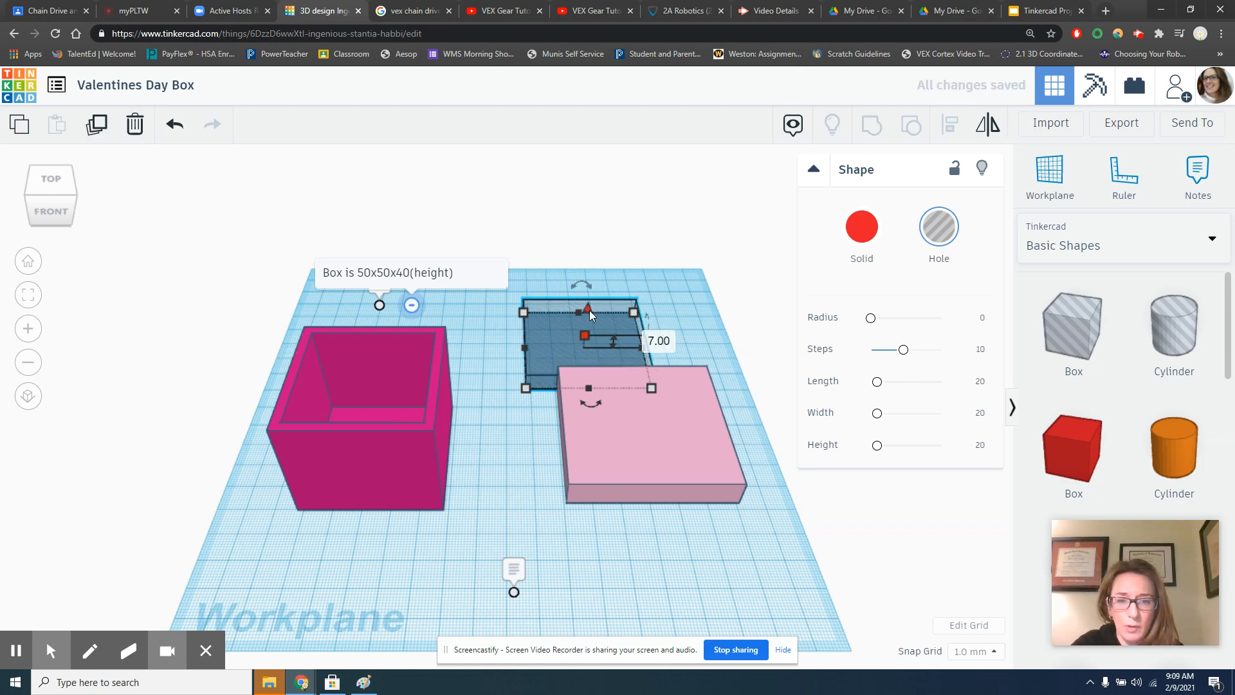
Raise the hole box 3 mm above the workplane and move it into the middle of the pink lid.
{"action": "left_click_drag", "start_coordinate": [590, 310], "coordinate": [588, 303]}
{"action": "left_click", "coordinate": [649, 312]}
{"action": "type", "text": "3"}
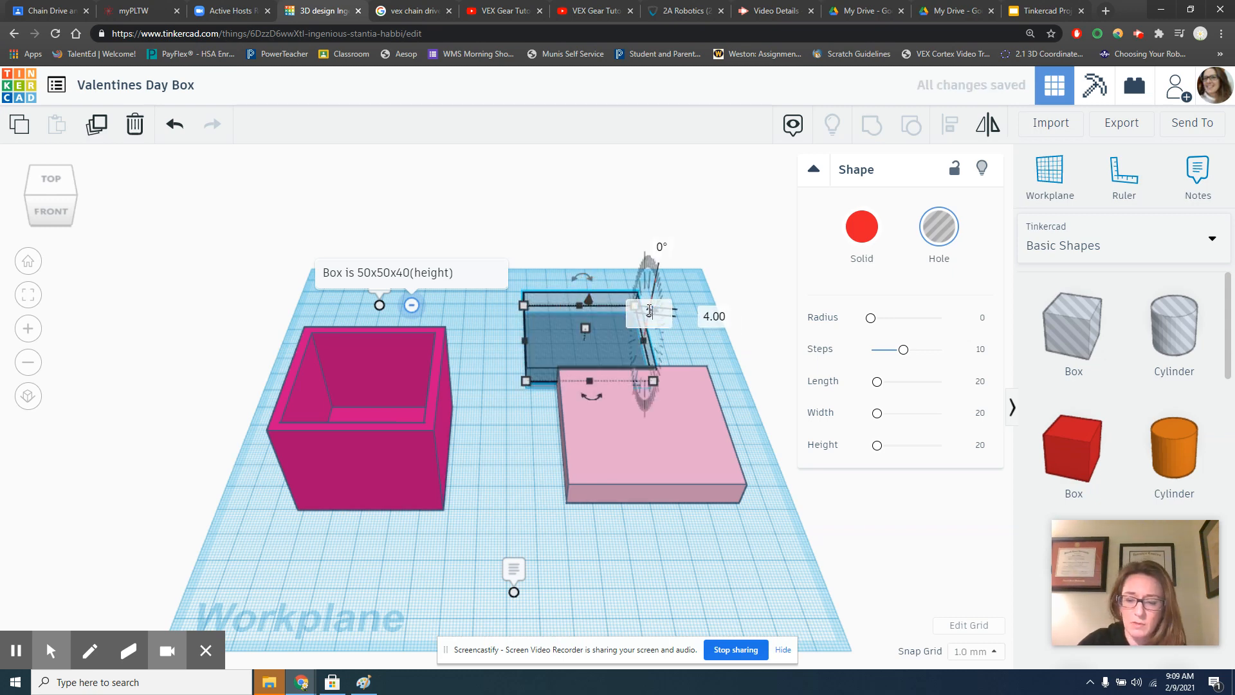
{"action": "key", "text": "Return"}
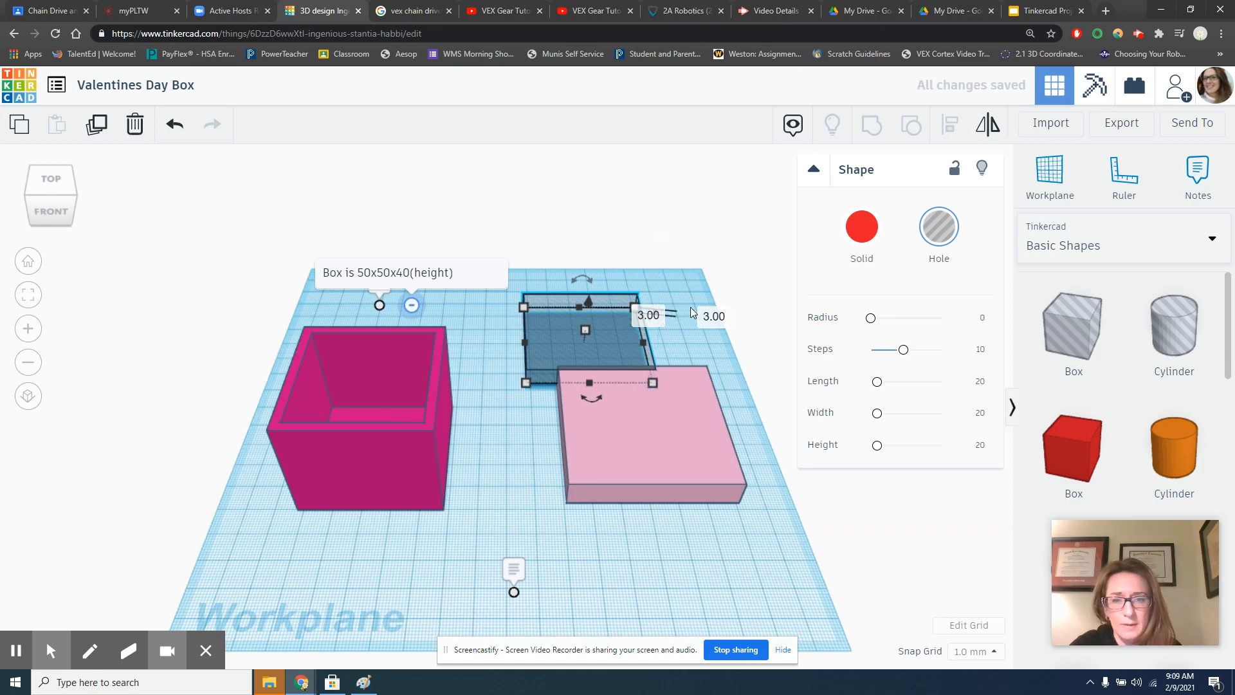
{"action": "left_click_drag", "start_coordinate": [592, 339], "coordinate": [653, 437]}
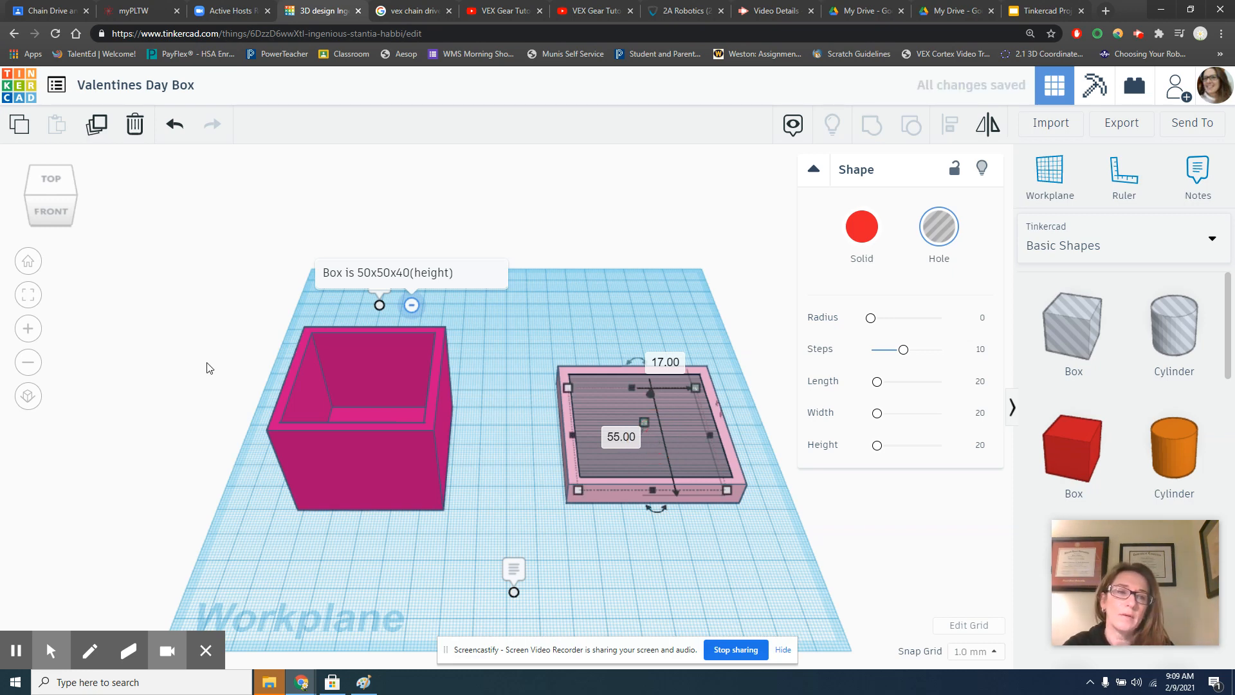
Try to centre the hole box in the lid by mirroring it alone along both horizontal axes.
{"action": "left_click", "coordinate": [48, 177]}
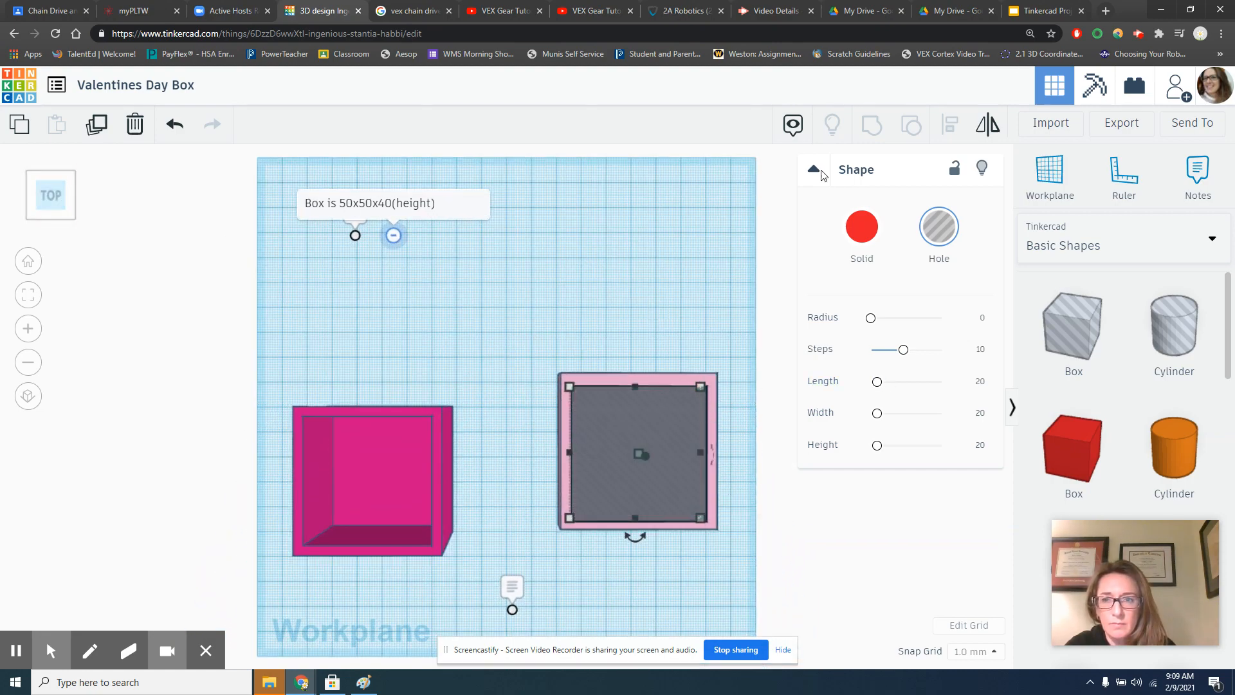
{"action": "left_click", "coordinate": [988, 124]}
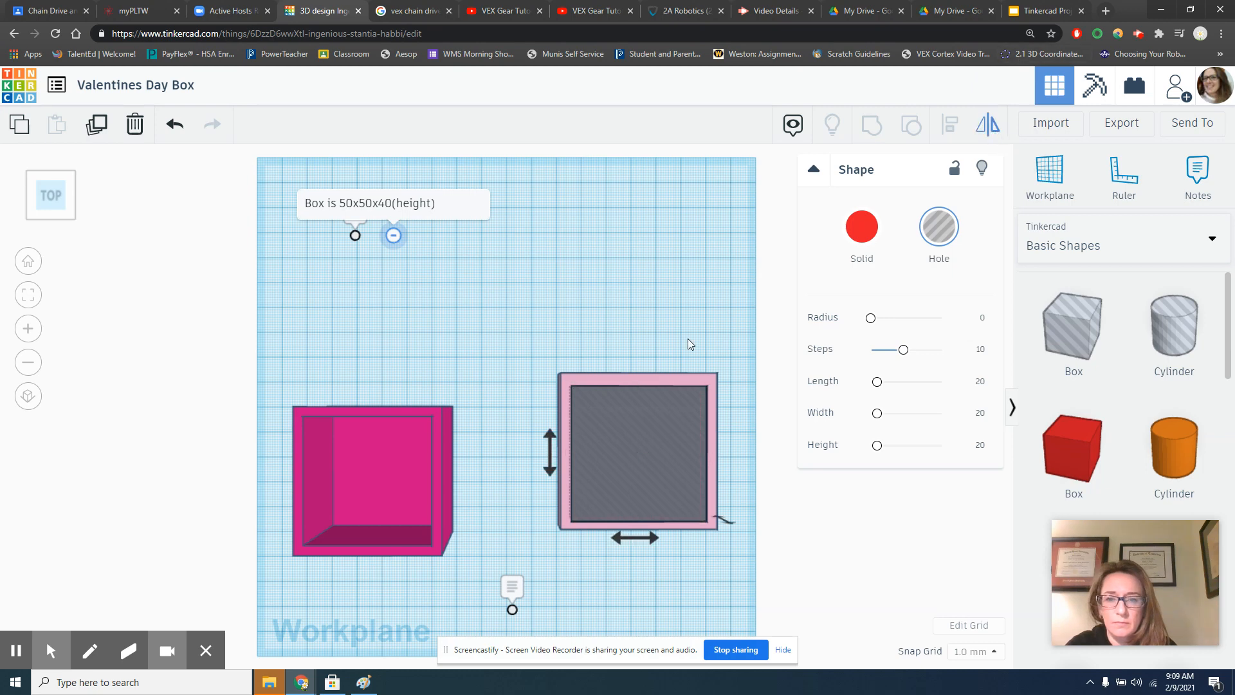
{"action": "left_click", "coordinate": [545, 446]}
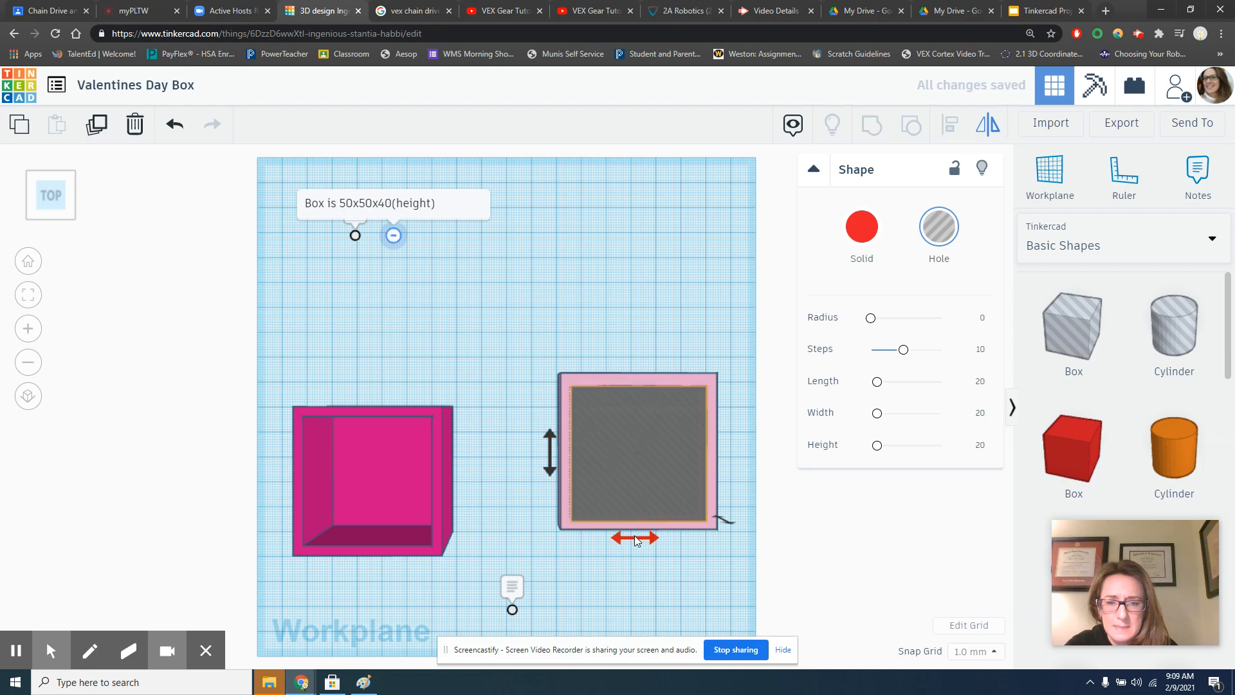
{"action": "left_click", "coordinate": [634, 535]}
{"action": "left_click", "coordinate": [656, 410]}
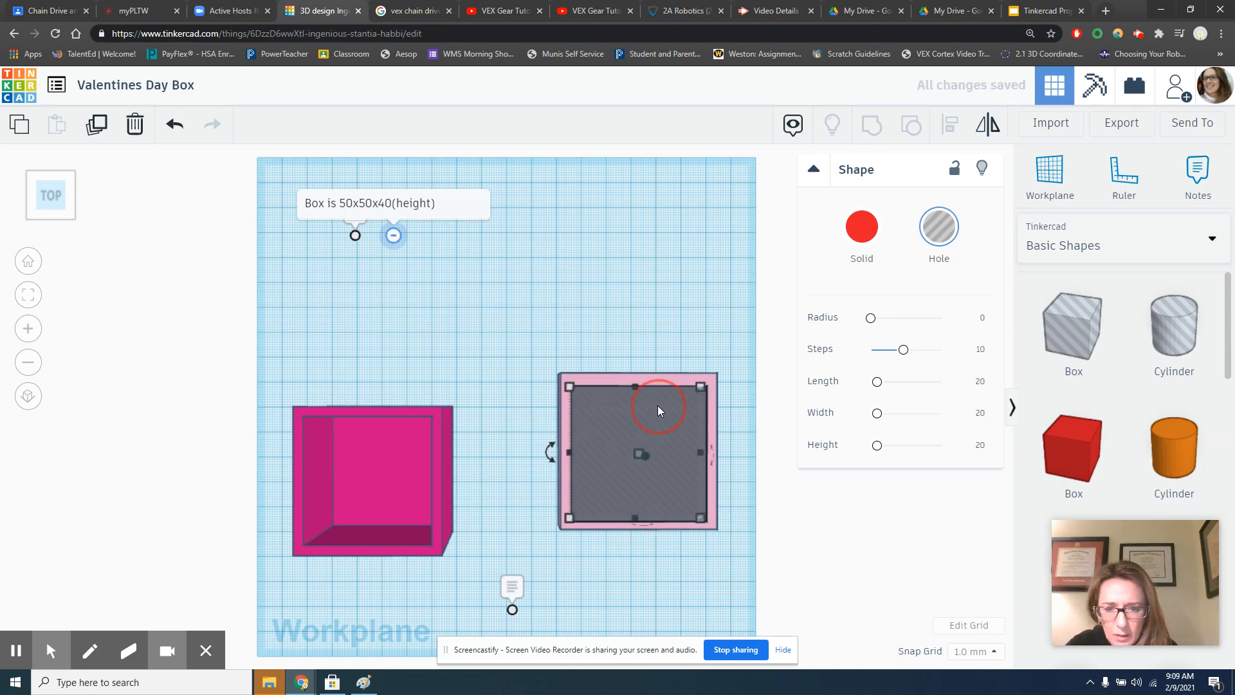
Select the lid and the hole box together and mirror them front to back.
{"action": "left_click_drag", "start_coordinate": [543, 401], "coordinate": [740, 561]}
{"action": "left_click", "coordinate": [988, 124]}
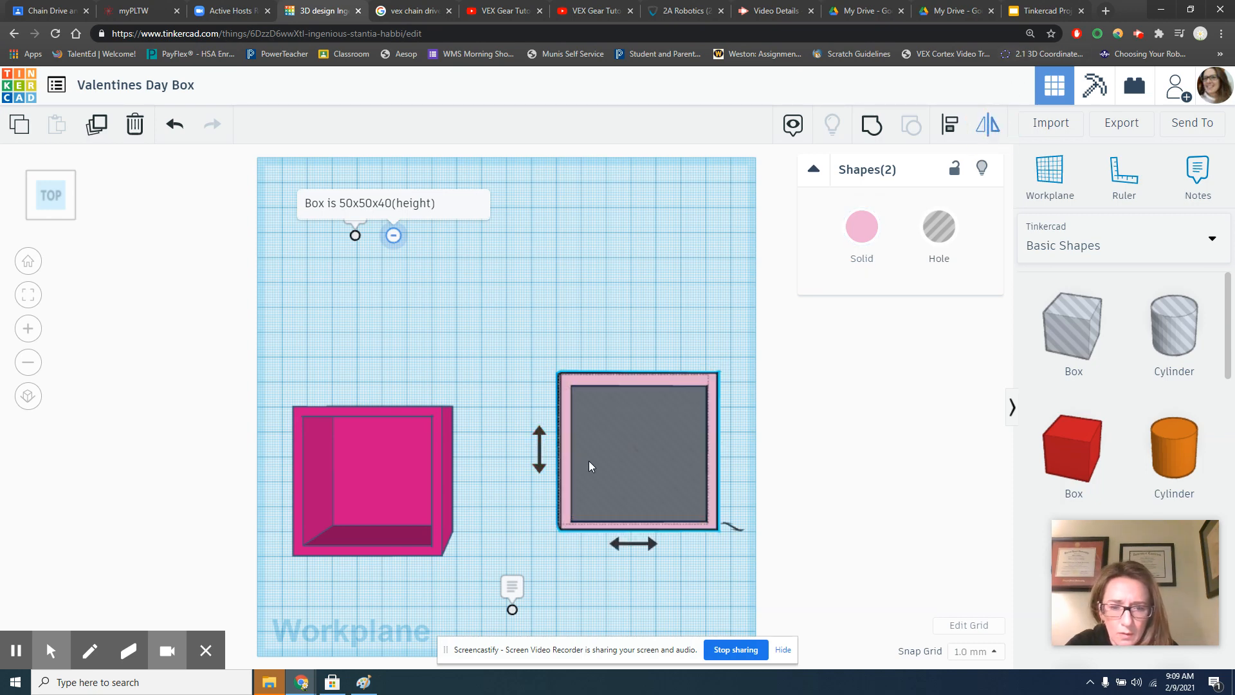
{"action": "left_click", "coordinate": [539, 457]}
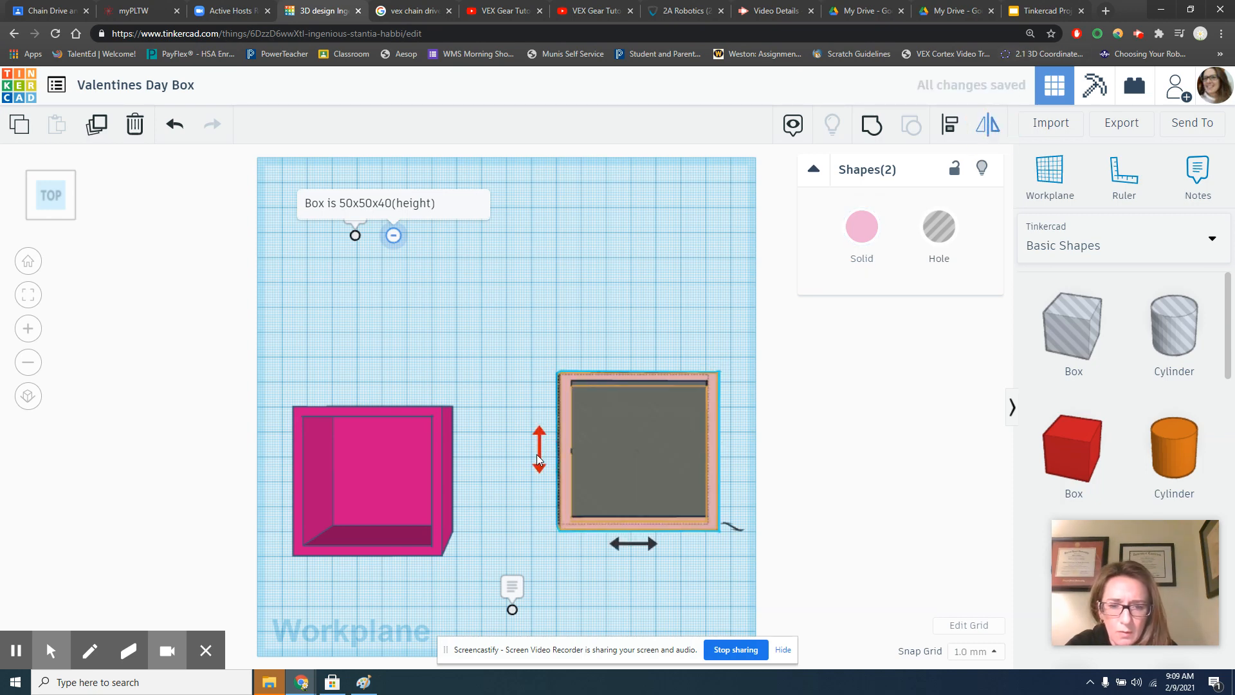
{"action": "left_click", "coordinate": [674, 261]}
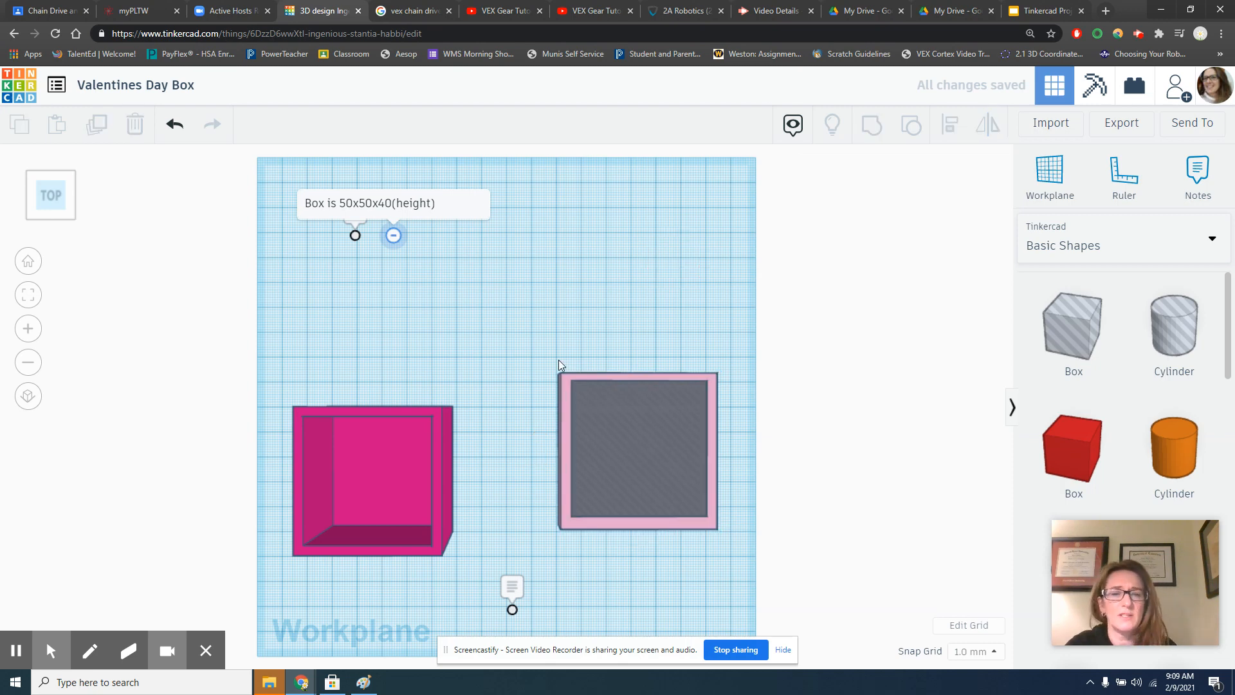
Mirror the lid and hole box together twice front to back and once left to right to check the rim widths.
{"action": "left_click_drag", "start_coordinate": [519, 321], "coordinate": [739, 562]}
{"action": "left_click", "coordinate": [988, 129]}
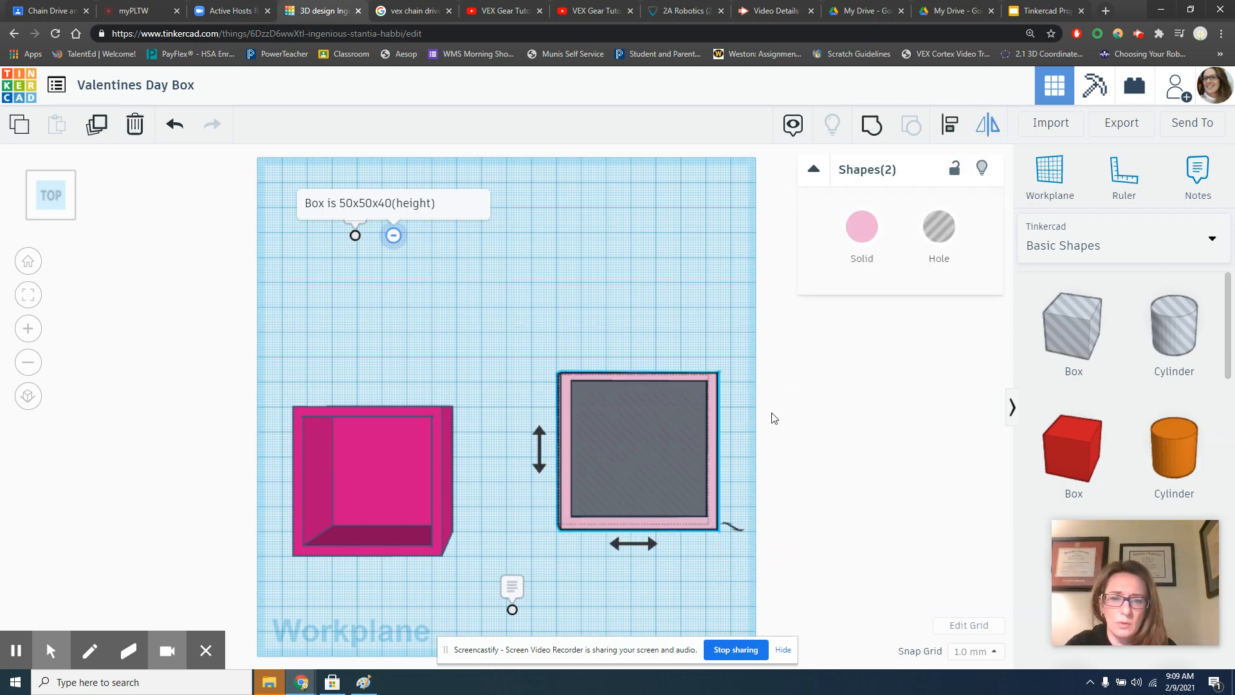
{"action": "left_click", "coordinate": [539, 449]}
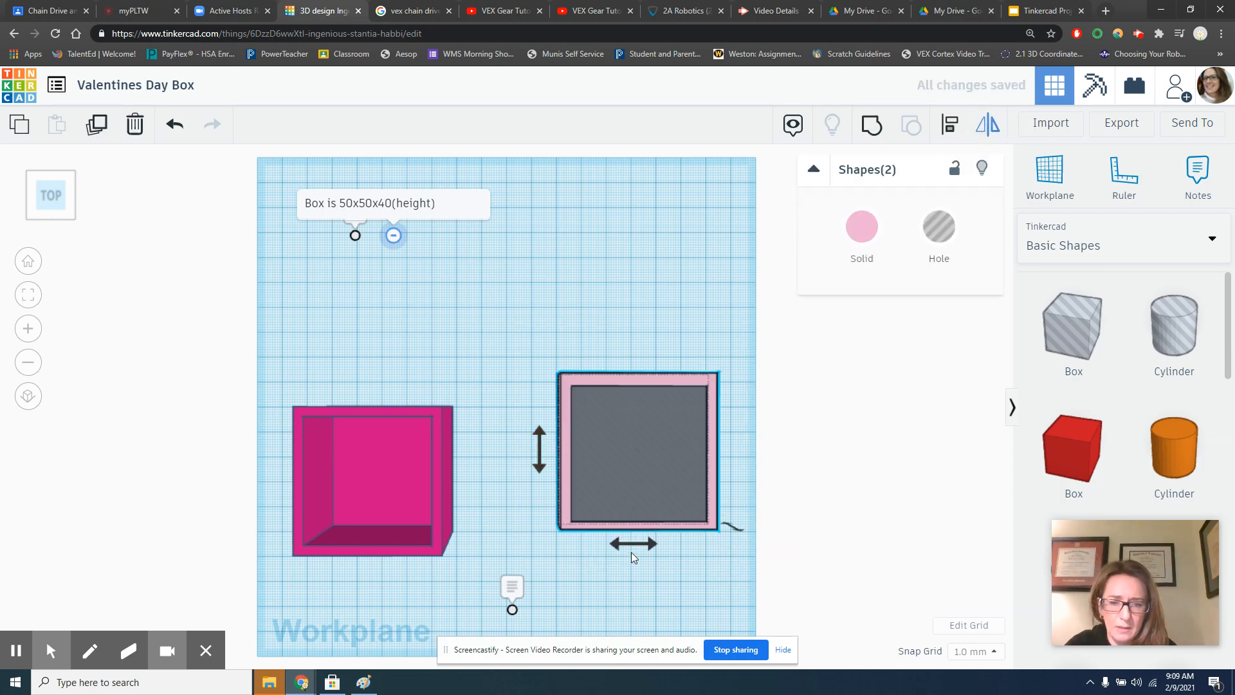
{"action": "left_click", "coordinate": [637, 545]}
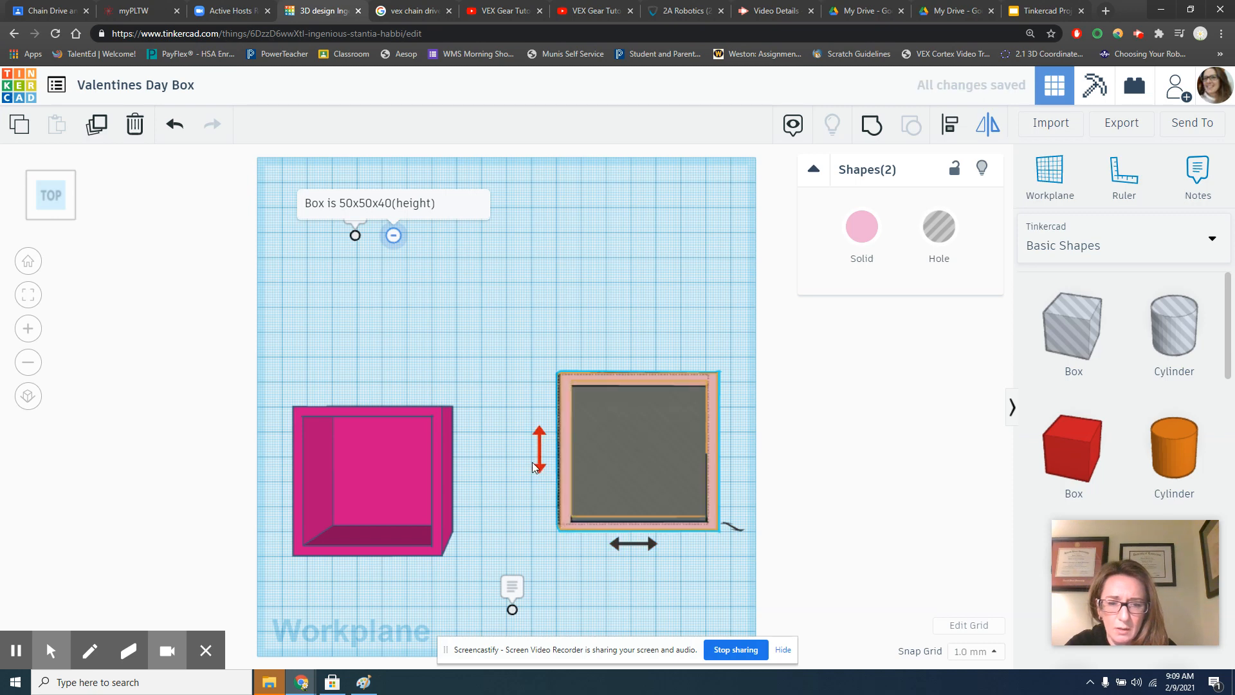
{"action": "left_click", "coordinate": [537, 464]}
{"action": "left_click", "coordinate": [629, 283]}
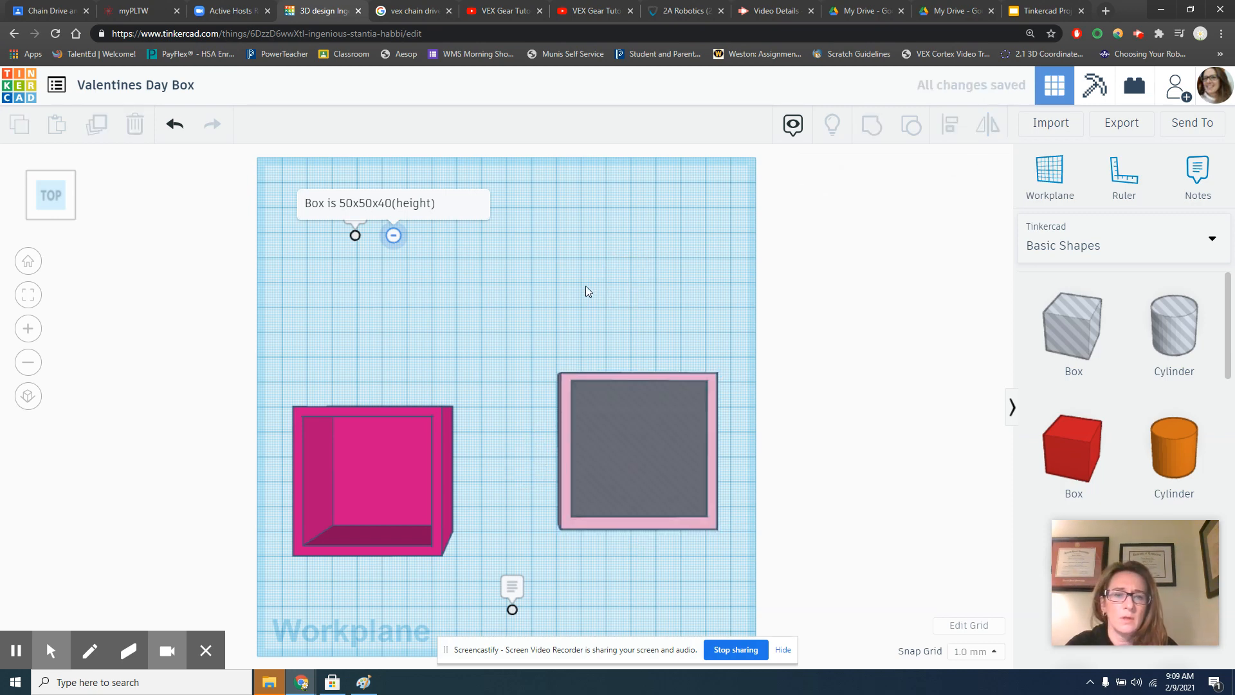
Group the pink lid with the hole box to cut the square recess.
{"action": "left_click", "coordinate": [70, 172]}
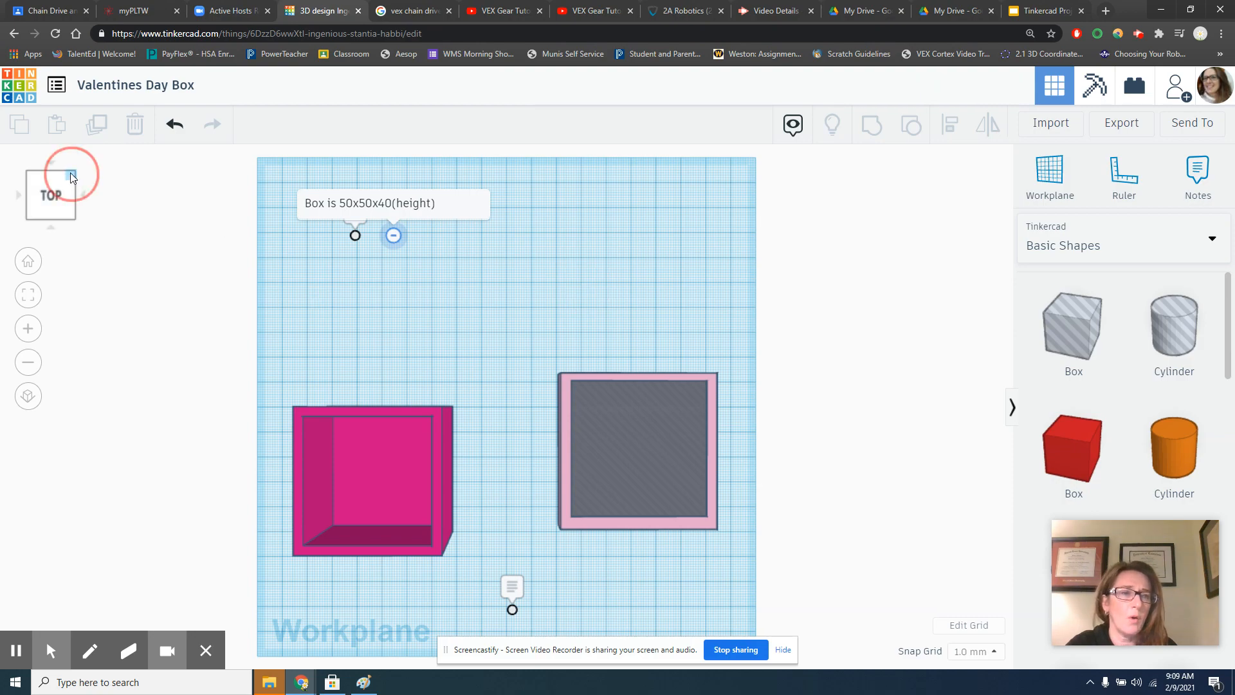
{"action": "mouse_move", "coordinate": [87, 168]}
{"action": "left_mouse_down"}
{"action": "mouse_move", "coordinate": [60, 169]}
{"action": "mouse_move", "coordinate": [83, 172]}
{"action": "mouse_move", "coordinate": [70, 176]}
{"action": "left_mouse_up"}
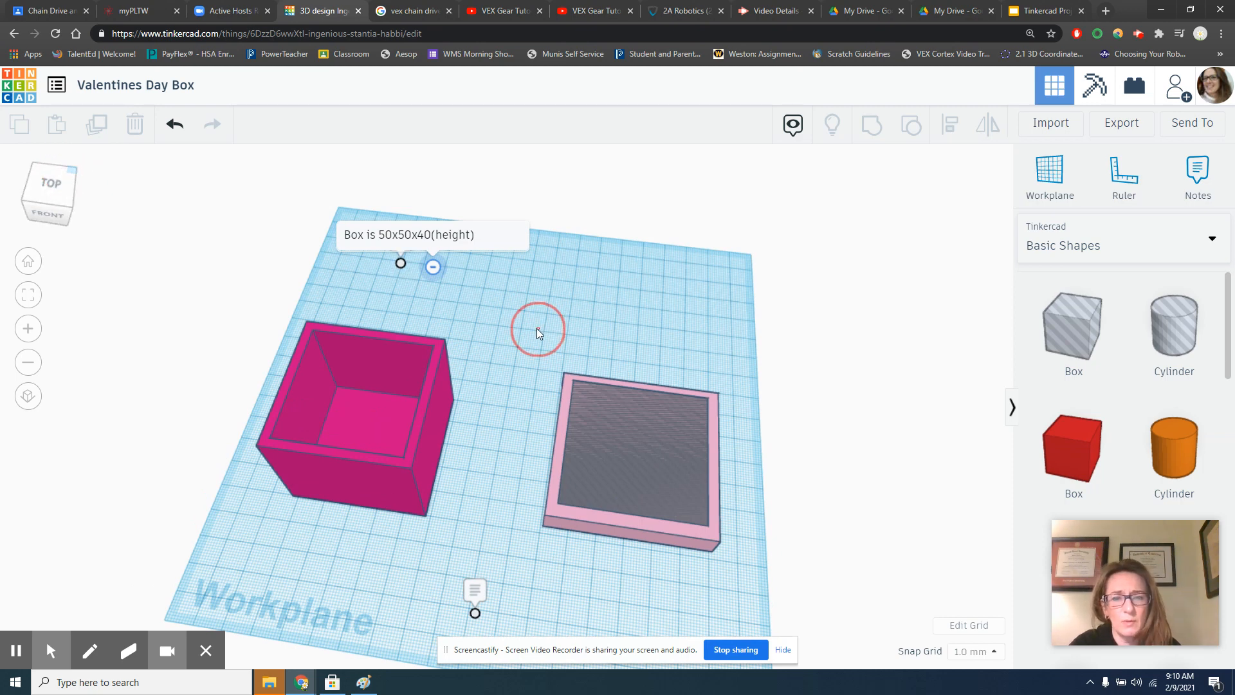
{"action": "left_click_drag", "start_coordinate": [537, 328], "coordinate": [736, 588]}
{"action": "left_click", "coordinate": [872, 126]}
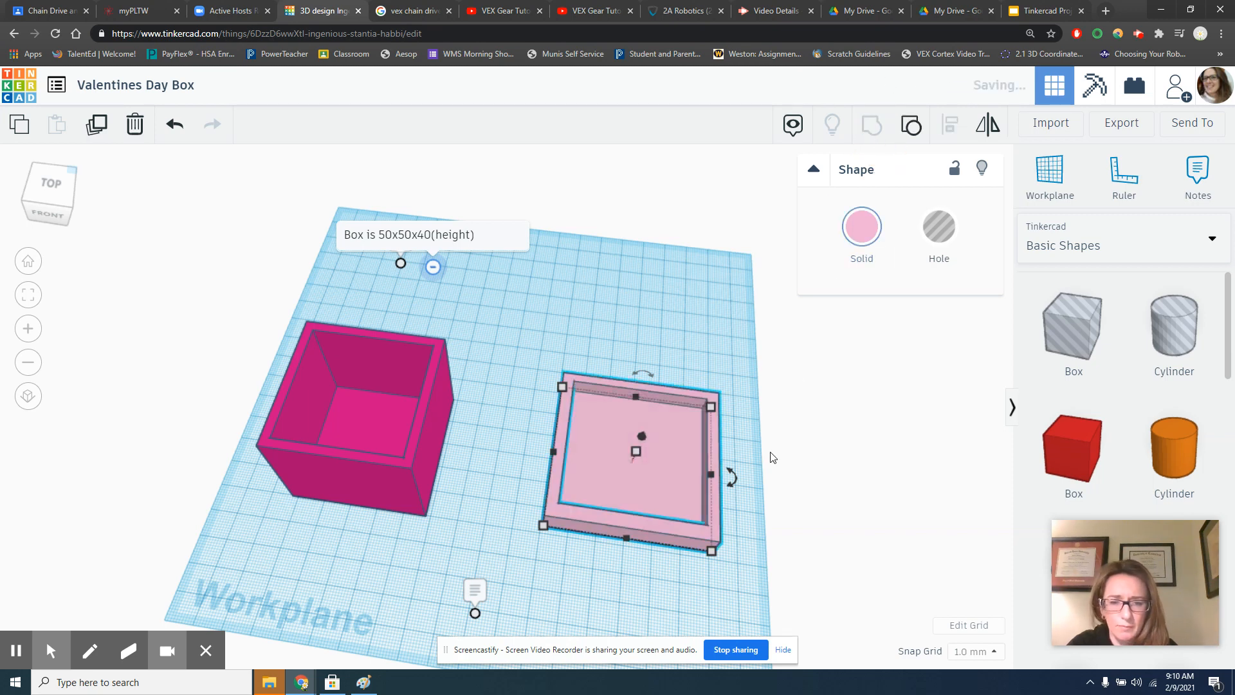
{"action": "left_click", "coordinate": [738, 594]}
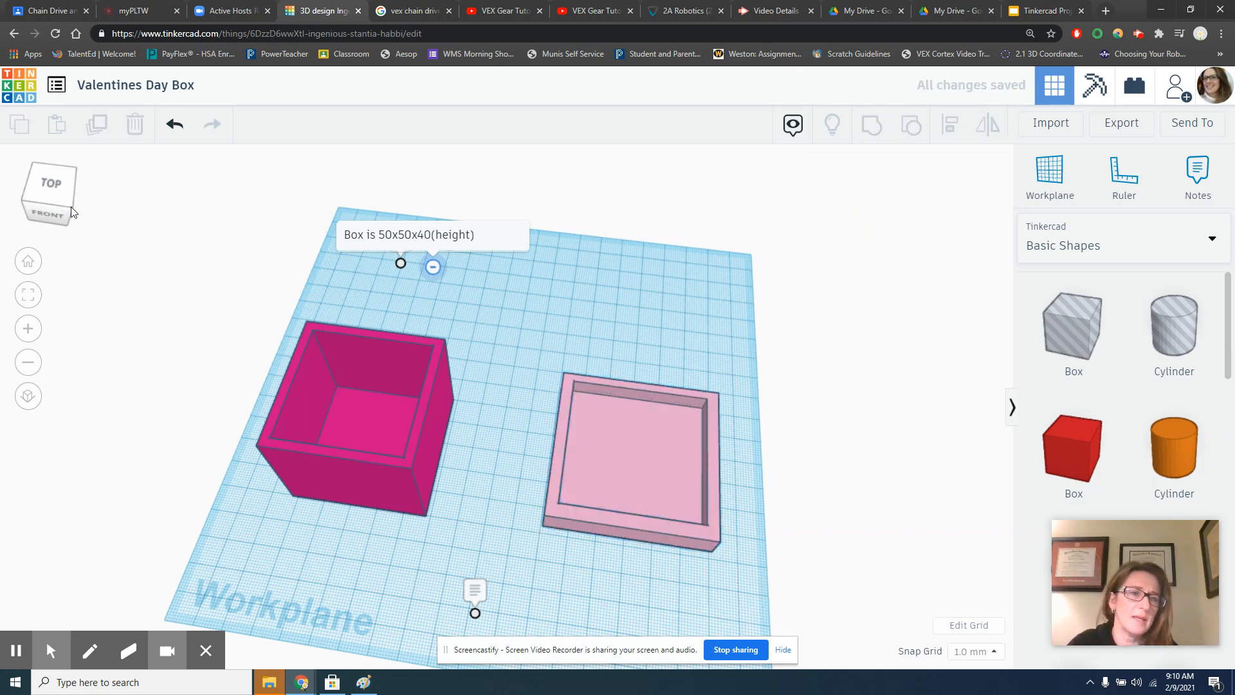
Flip the hollowed lid by -180° so its recess faces down on the workplane, and deselect it.
{"action": "mouse_move", "coordinate": [71, 207]}
{"action": "left_mouse_down"}
{"action": "mouse_move", "coordinate": [67, 191]}
{"action": "mouse_move", "coordinate": [75, 206]}
{"action": "left_mouse_up"}
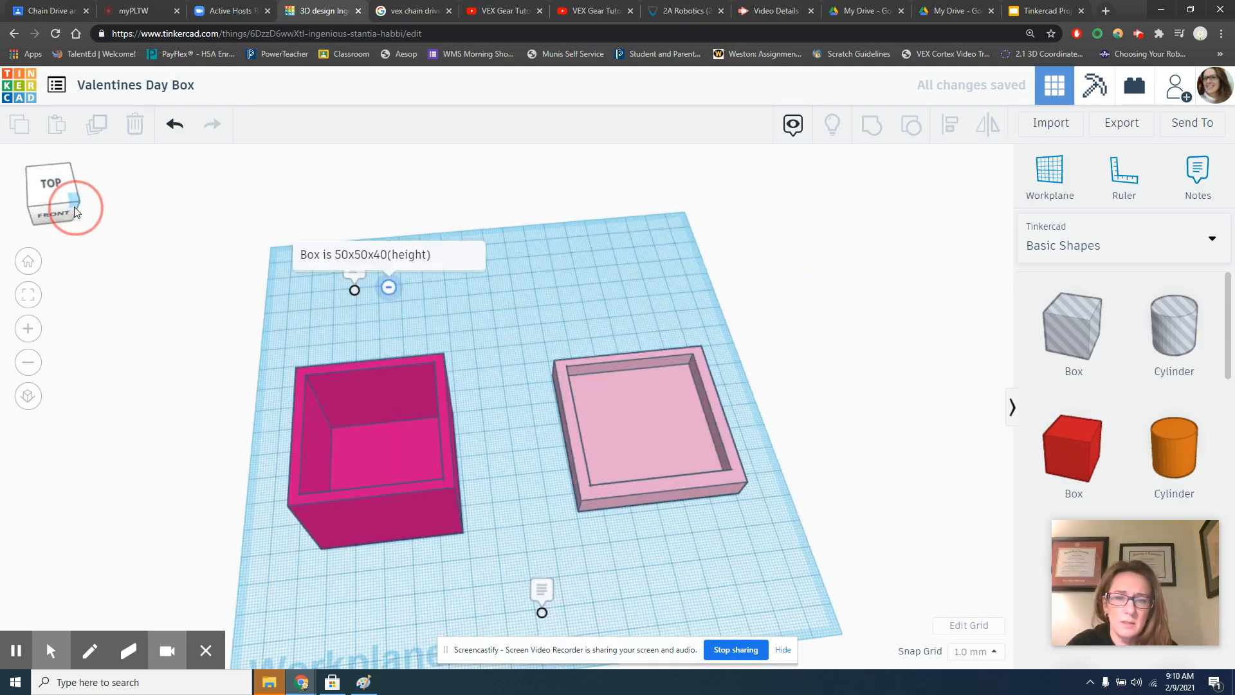
{"action": "left_click", "coordinate": [625, 436]}
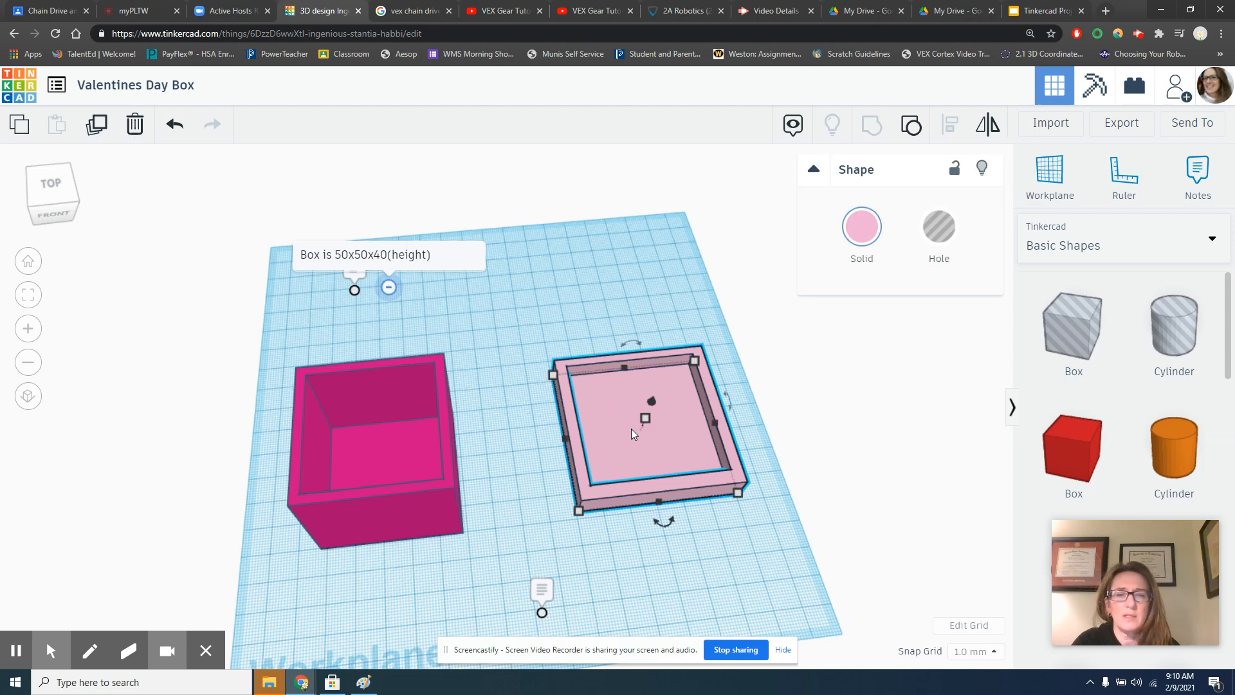
{"action": "mouse_move", "coordinate": [674, 522]}
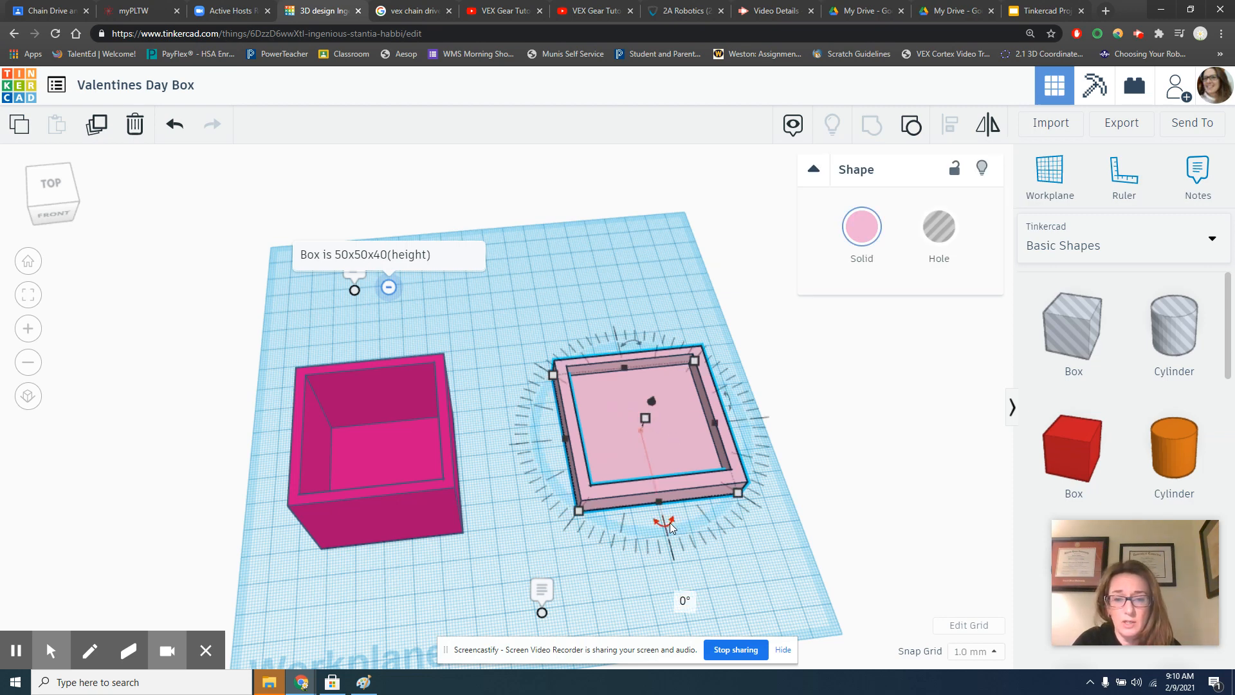
{"action": "mouse_move", "coordinate": [636, 341]}
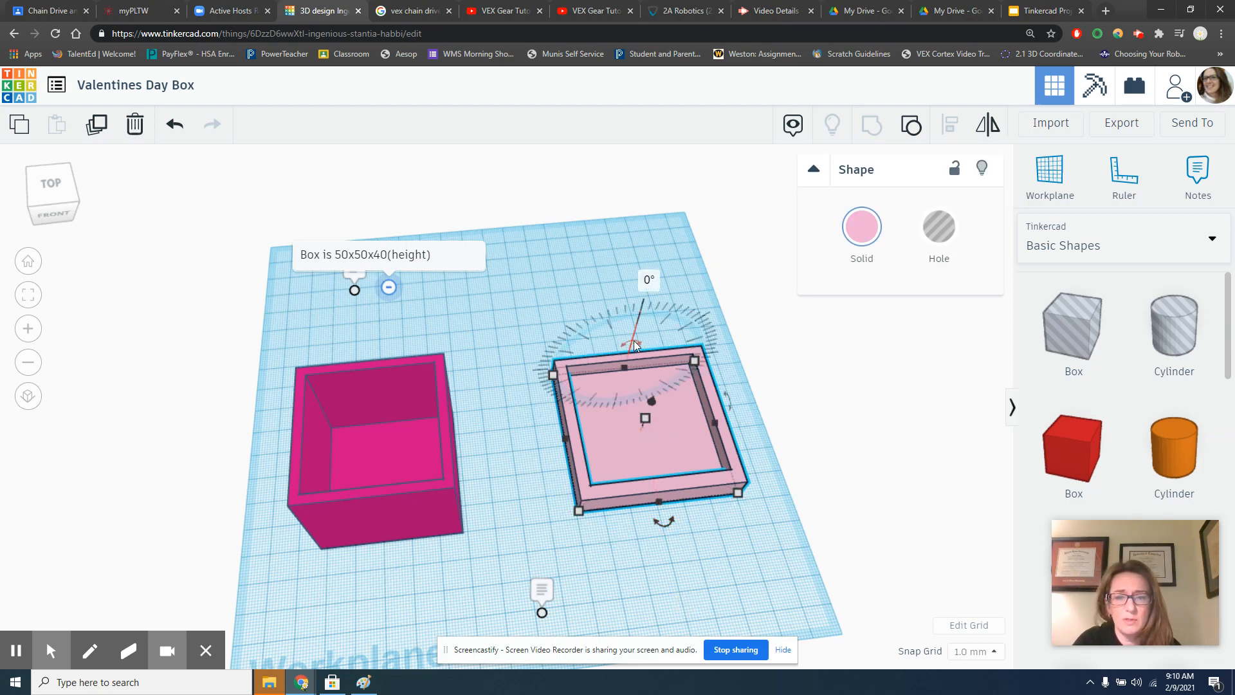
{"action": "left_click_drag", "start_coordinate": [634, 341], "coordinate": [608, 436]}
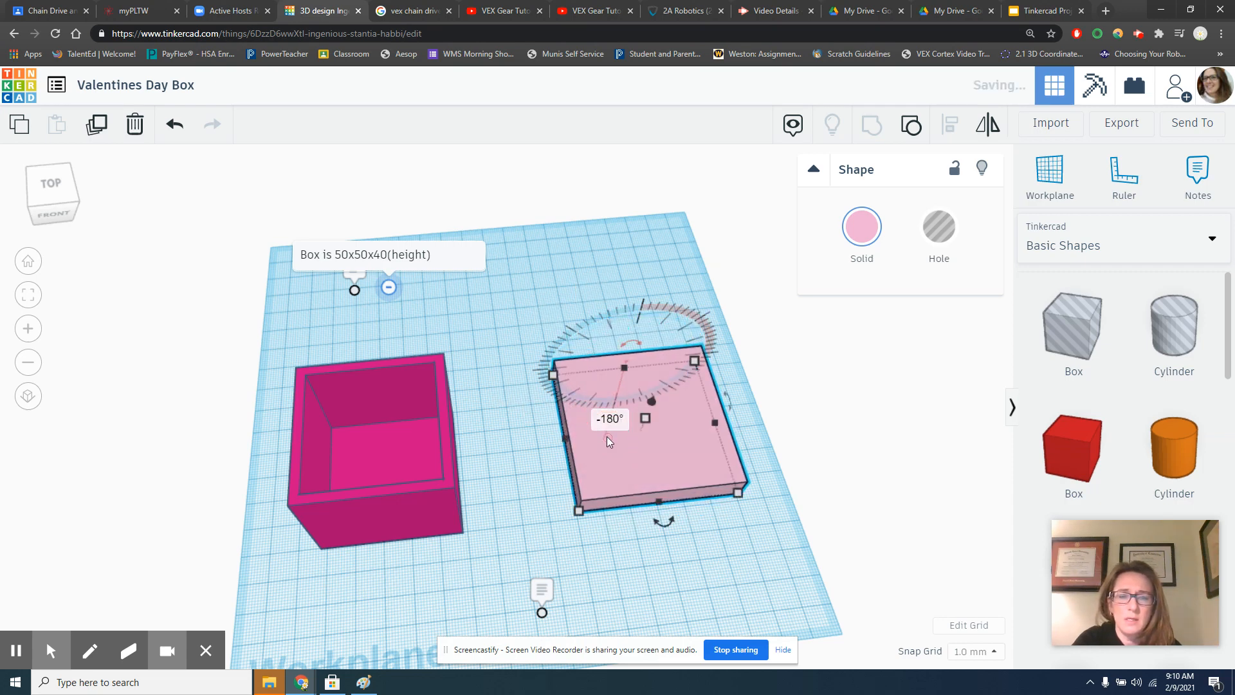
{"action": "left_click", "coordinate": [608, 418]}
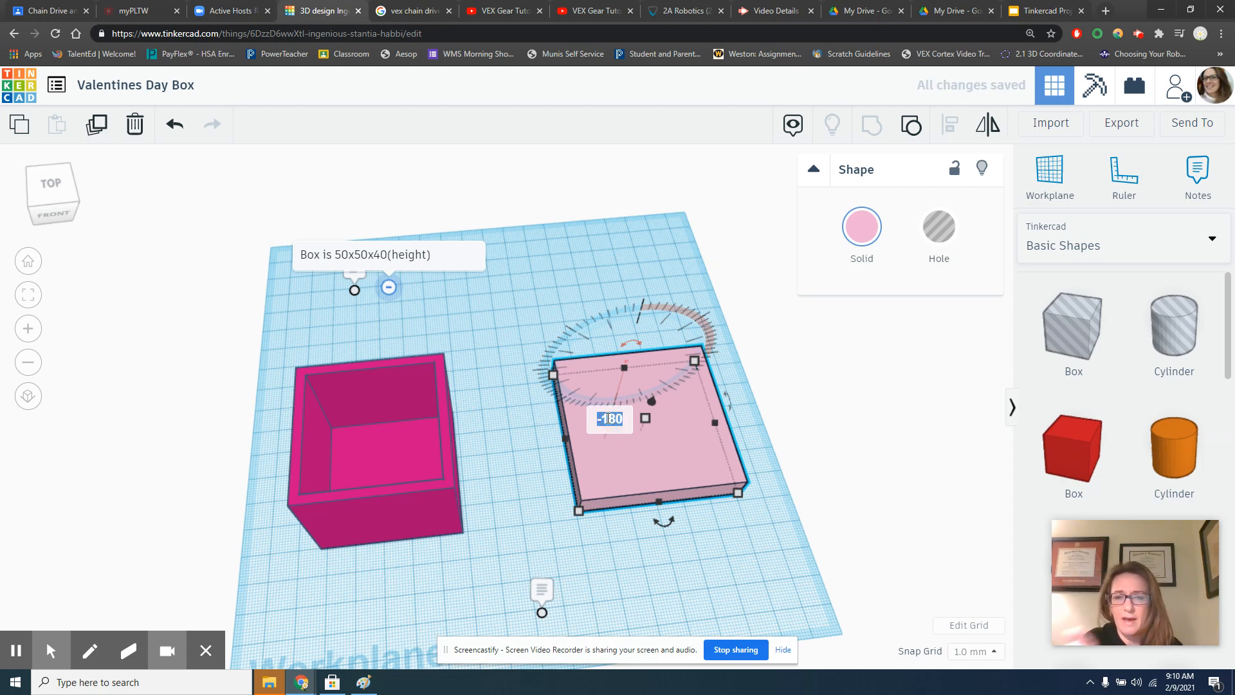
{"action": "left_click", "coordinate": [533, 269]}
{"action": "left_click", "coordinate": [534, 268]}
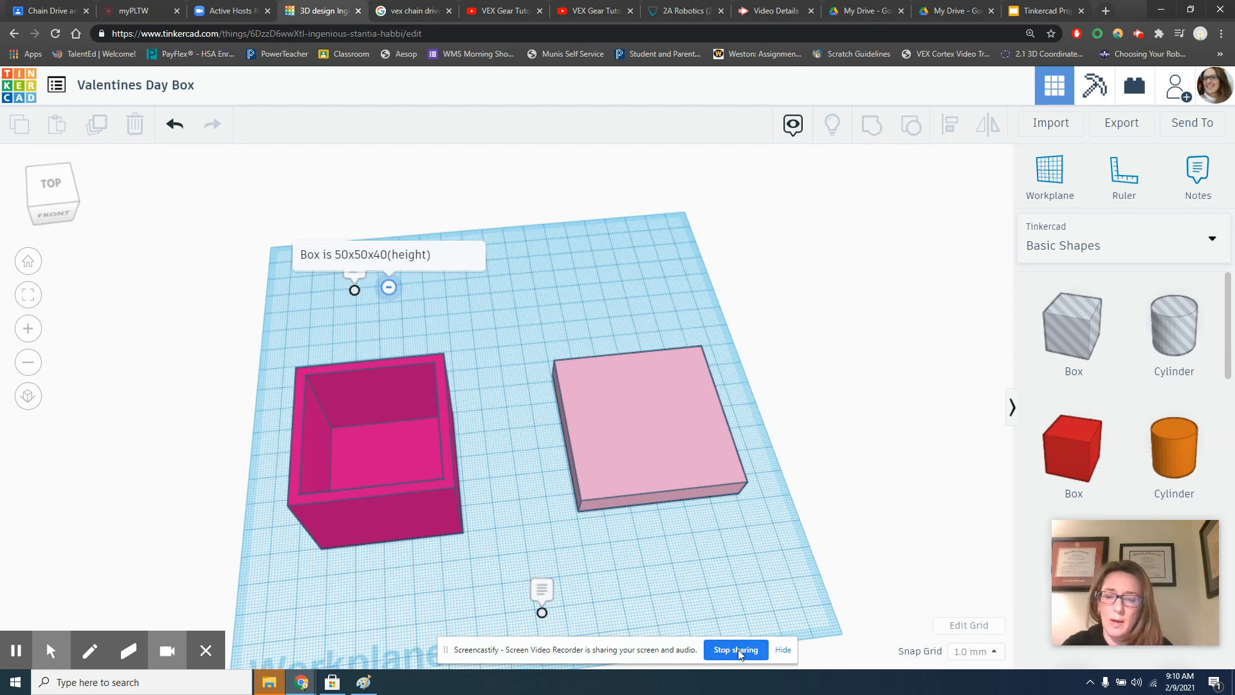
Switch to the Google Slides presentation "Tinkercad Project: Valentines Day Box".
{"action": "left_click", "coordinate": [1029, 6]}
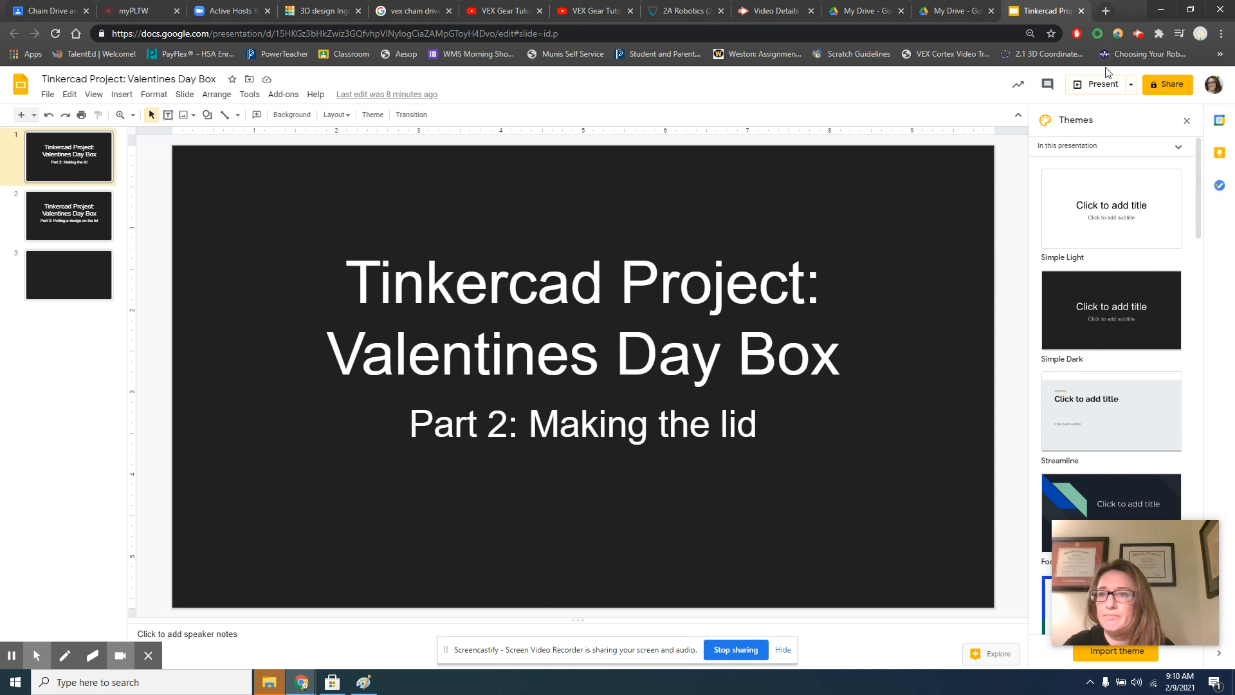
{"action": "left_click", "coordinate": [1140, 34]}
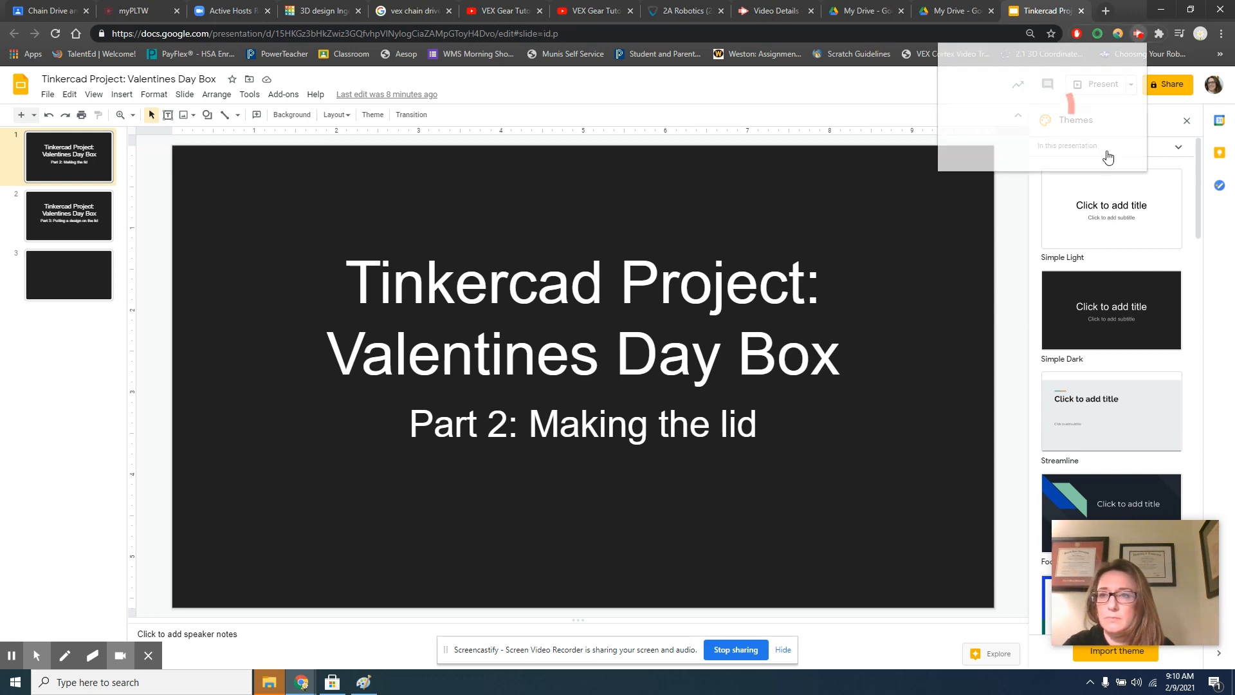